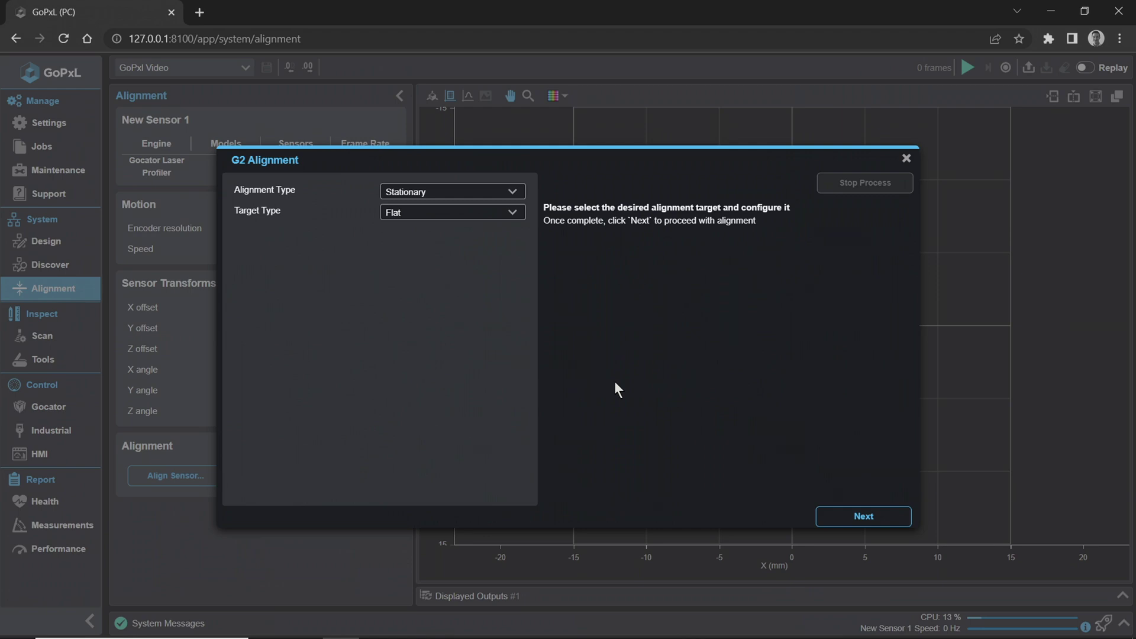
Dismiss the G2 Alignment wizard without aligning, leaving the sensor Not Aligned
{"action": "key", "text": "Escape"}
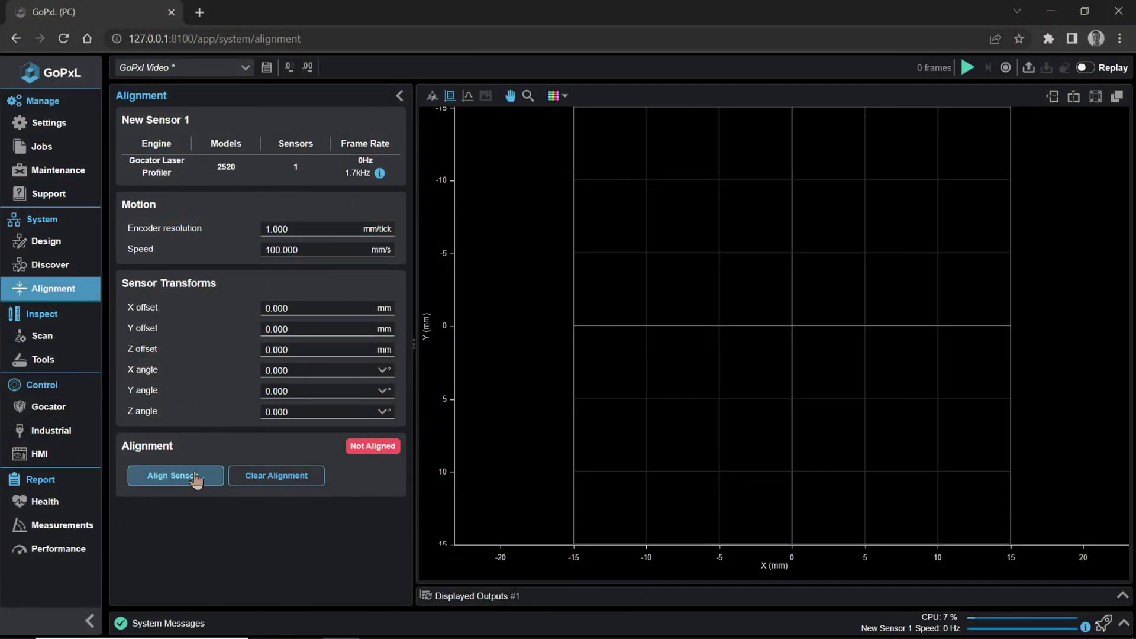
Save the job and start Align Sensor with Stationary alignment type and Flat target type
{"action": "left_click", "coordinate": [196, 477]}
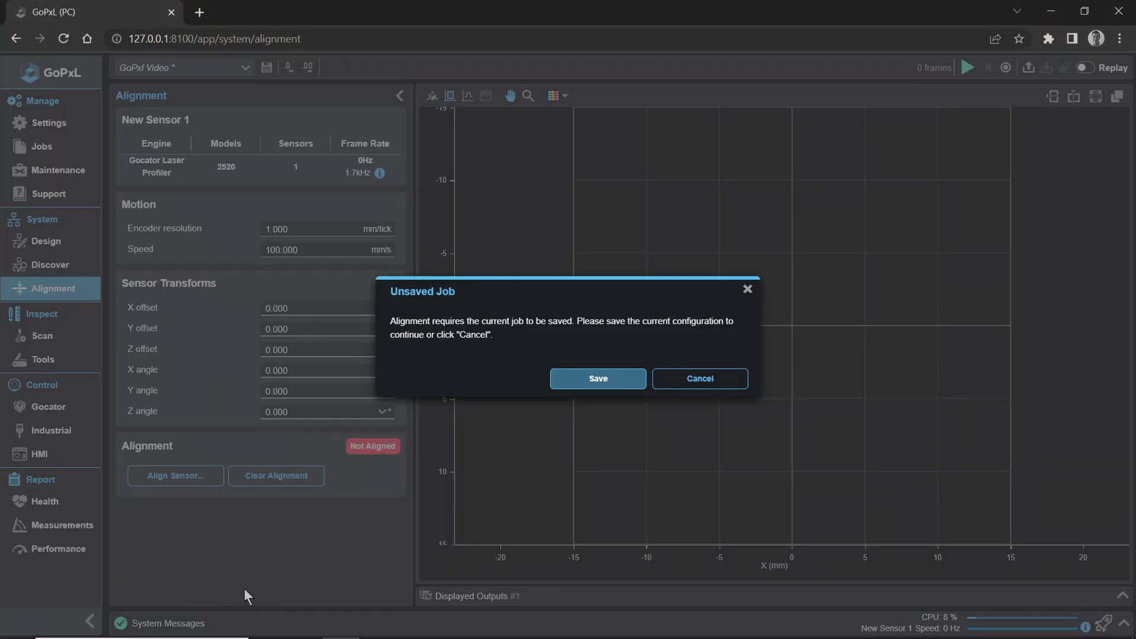
{"action": "left_click", "coordinate": [611, 385]}
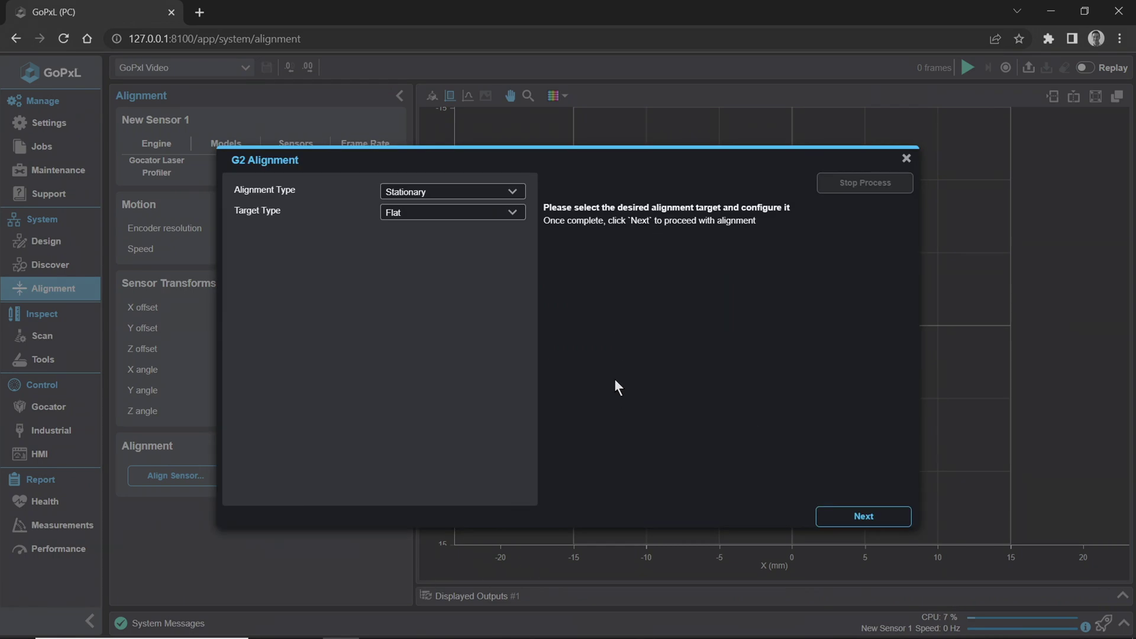
{"action": "left_click", "coordinate": [457, 195]}
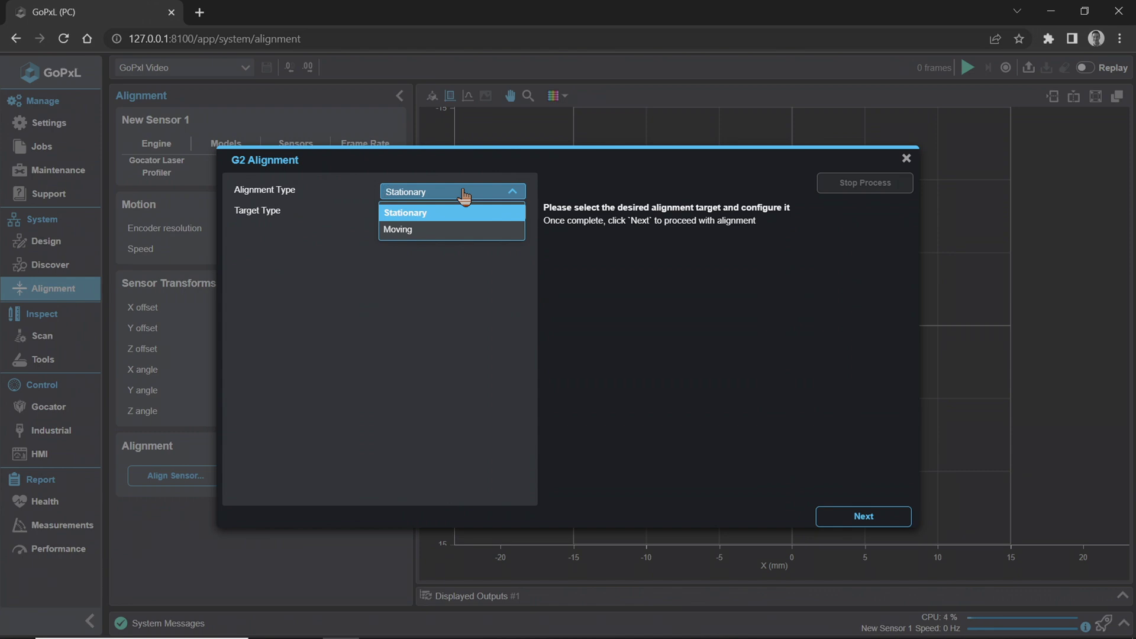
{"action": "left_click", "coordinate": [490, 213]}
{"action": "left_click", "coordinate": [492, 216]}
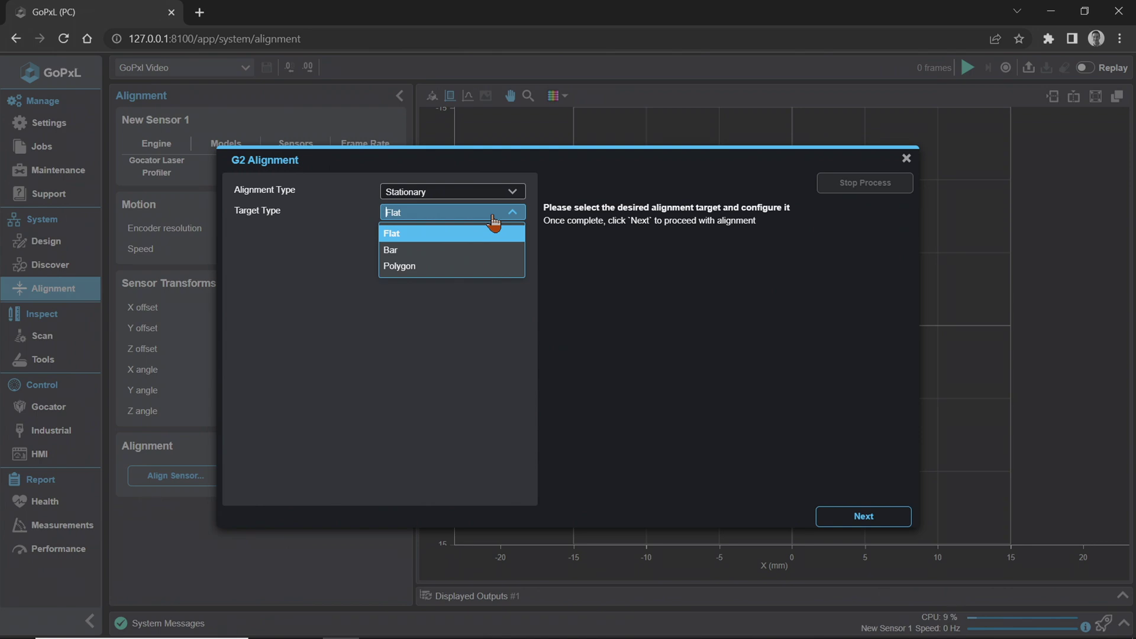
{"action": "left_click", "coordinate": [311, 285]}
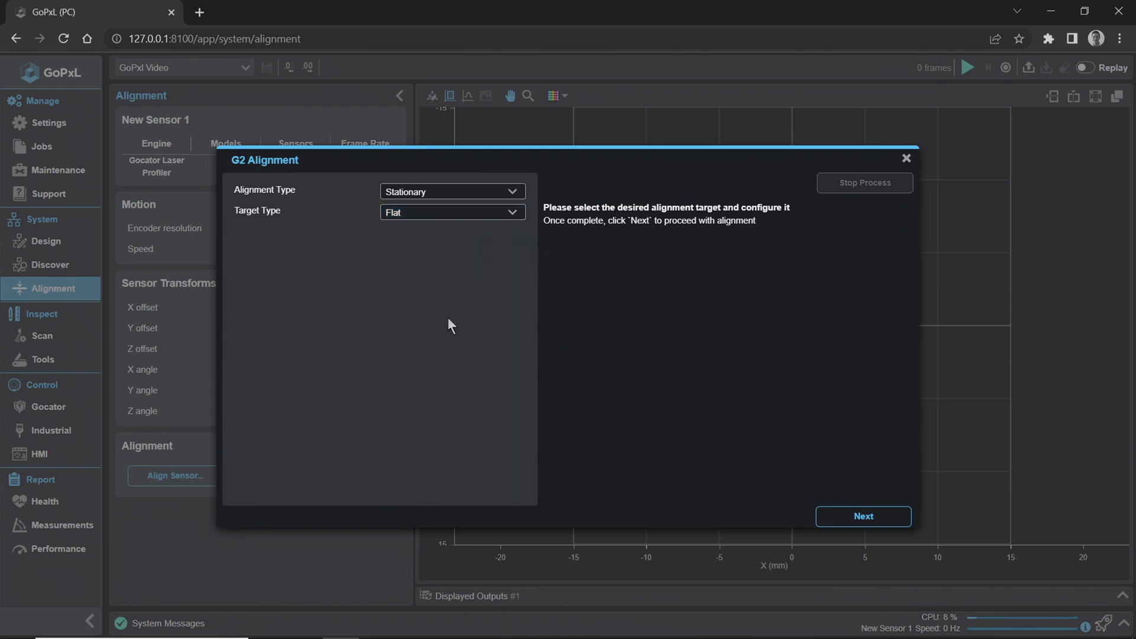
Run the flat-target alignment, giving X offset 0.236, Z offset 11.329 and Y angle -1.195
{"action": "left_click", "coordinate": [898, 521]}
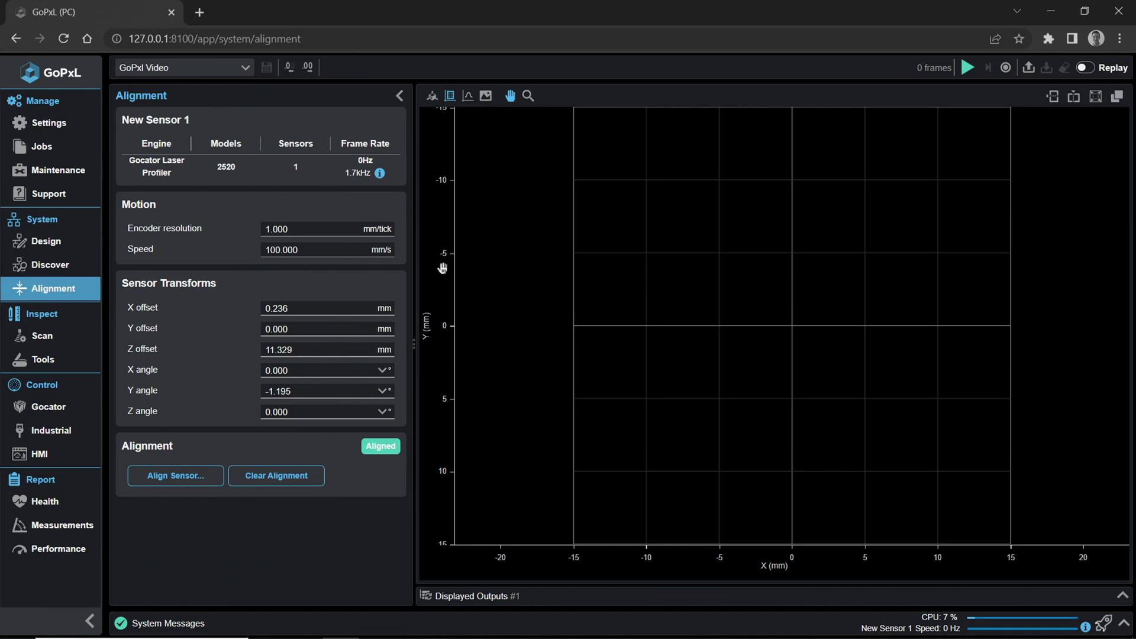
In Motion settings, enter encoder resolution 0.001 mm/tick and speed 25 mm/s
{"action": "left_click", "coordinate": [49, 243]}
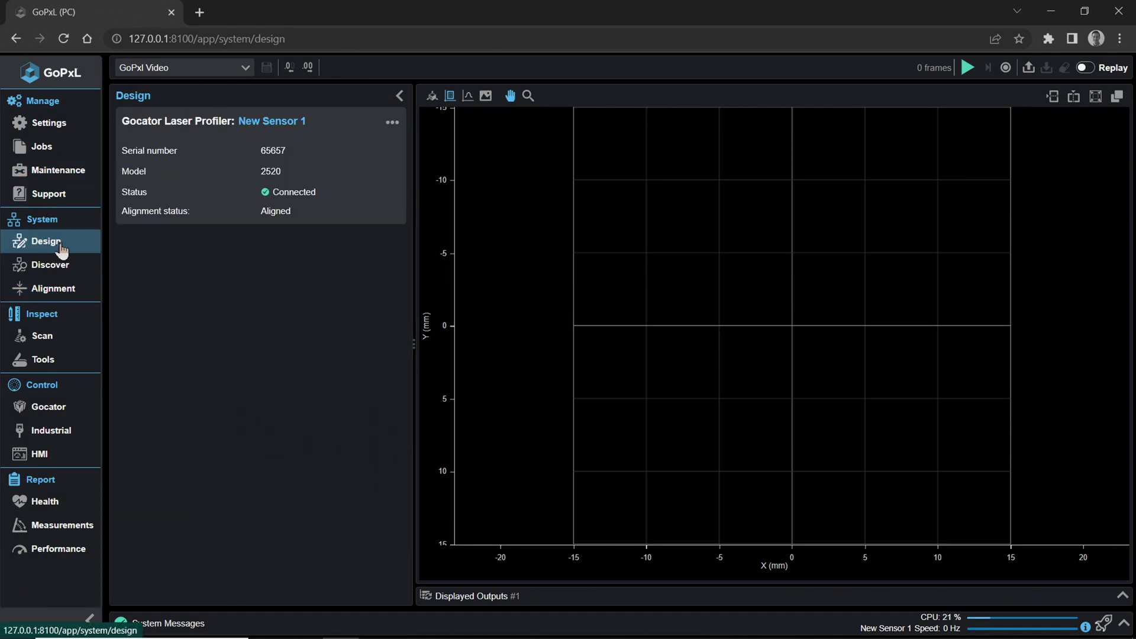
{"action": "left_click", "coordinate": [66, 296]}
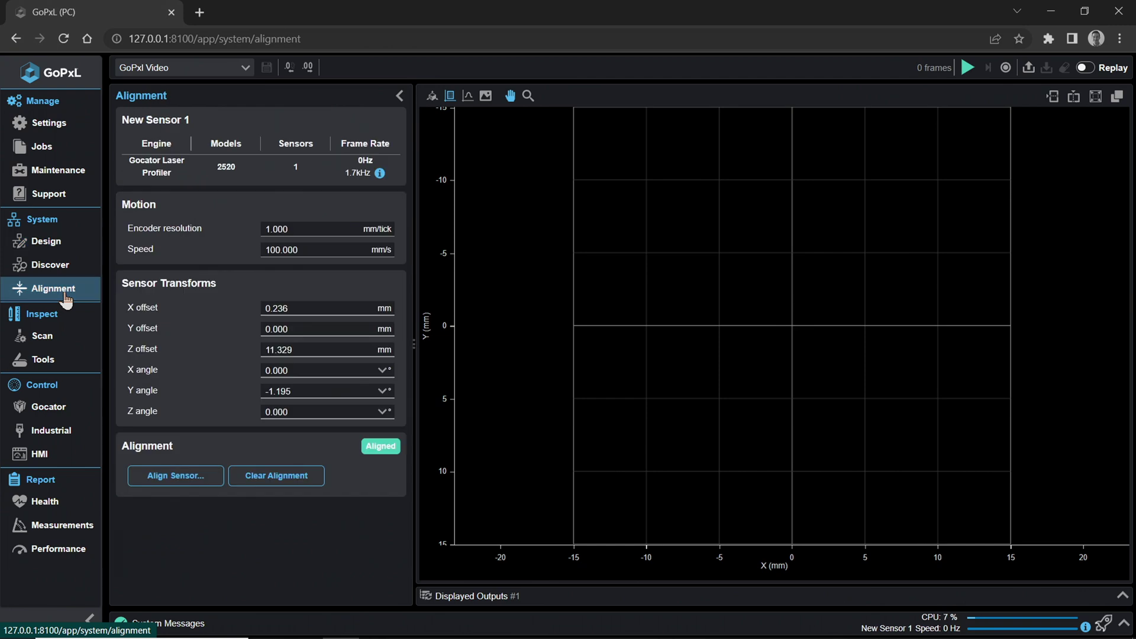
{"action": "left_click", "coordinate": [329, 229]}
{"action": "type", "text": "1"}
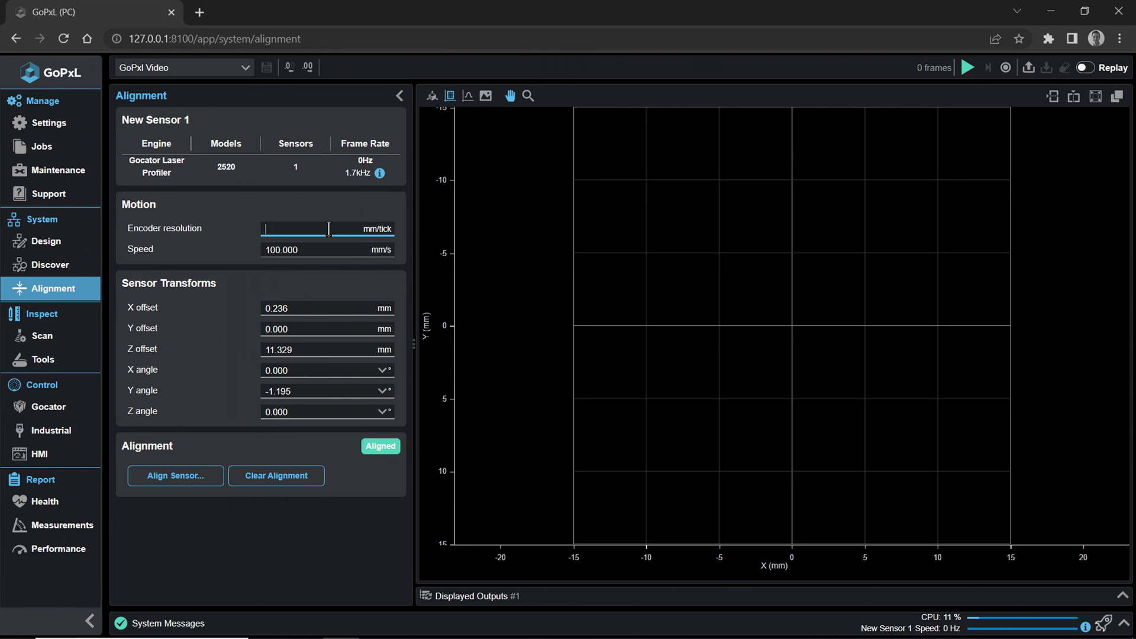
{"action": "type", "text": "0.00134"}
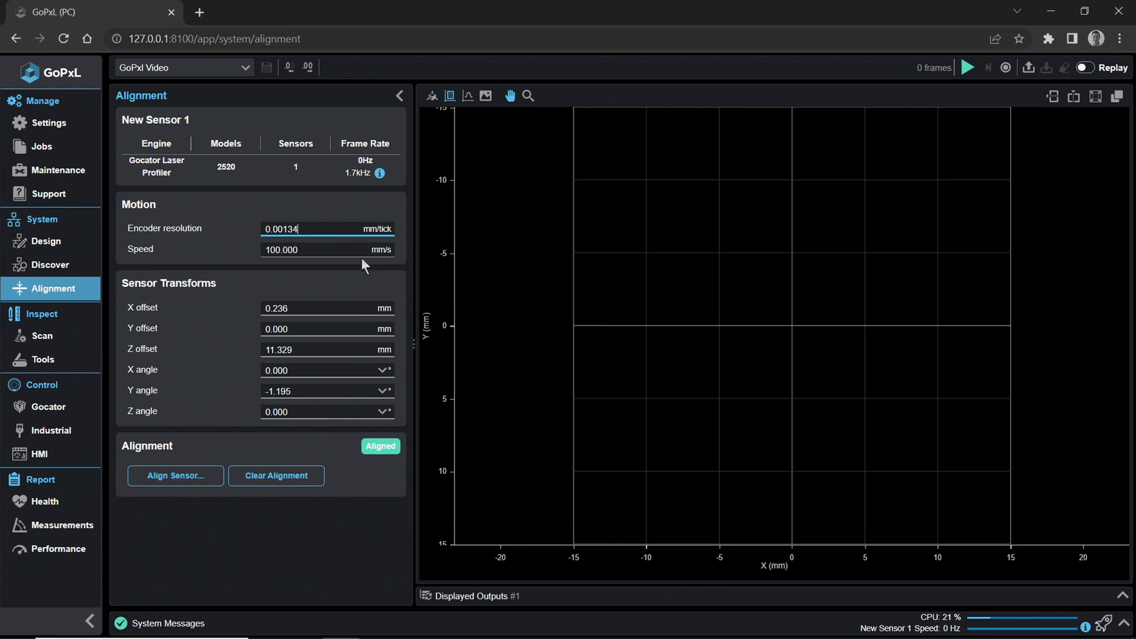
{"action": "left_click", "coordinate": [291, 249]}
{"action": "left_click_drag", "start_coordinate": [291, 249], "coordinate": [257, 247]}
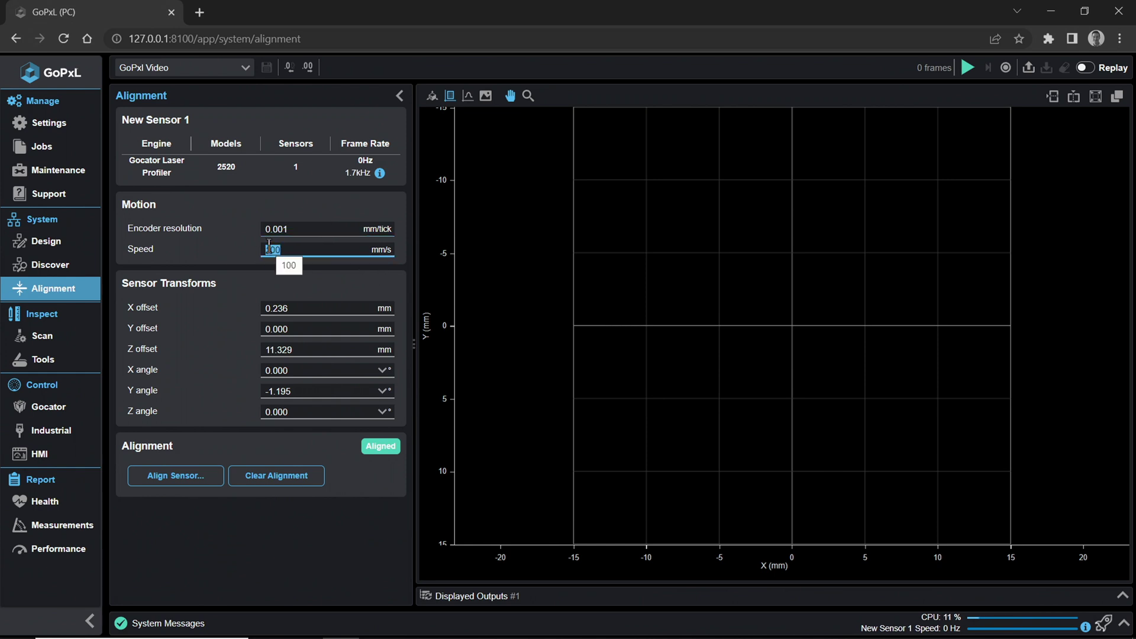
{"action": "type", "text": "25"}
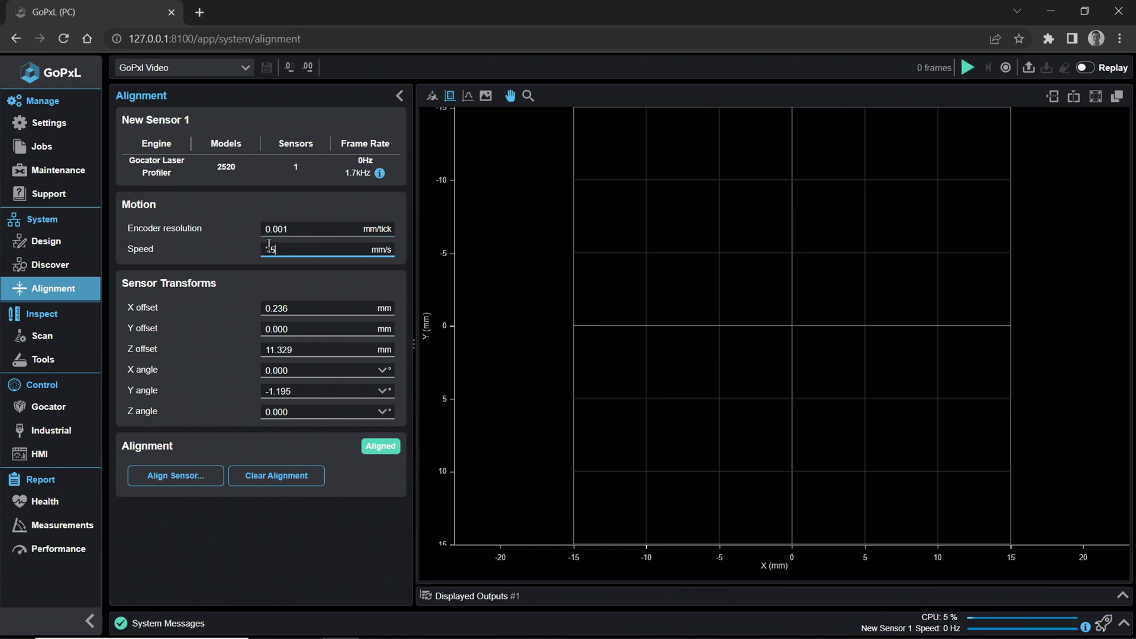
{"action": "left_click", "coordinate": [244, 286]}
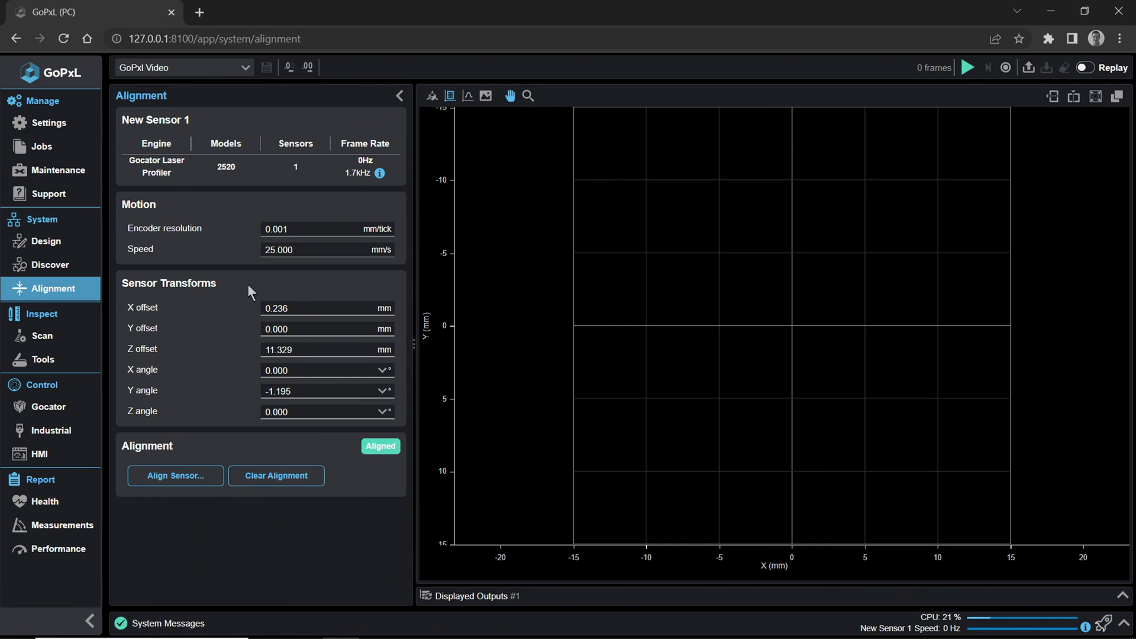
On the Scan page, try the Profile, Image and Surface scan modes in turn
{"action": "left_click", "coordinate": [43, 341]}
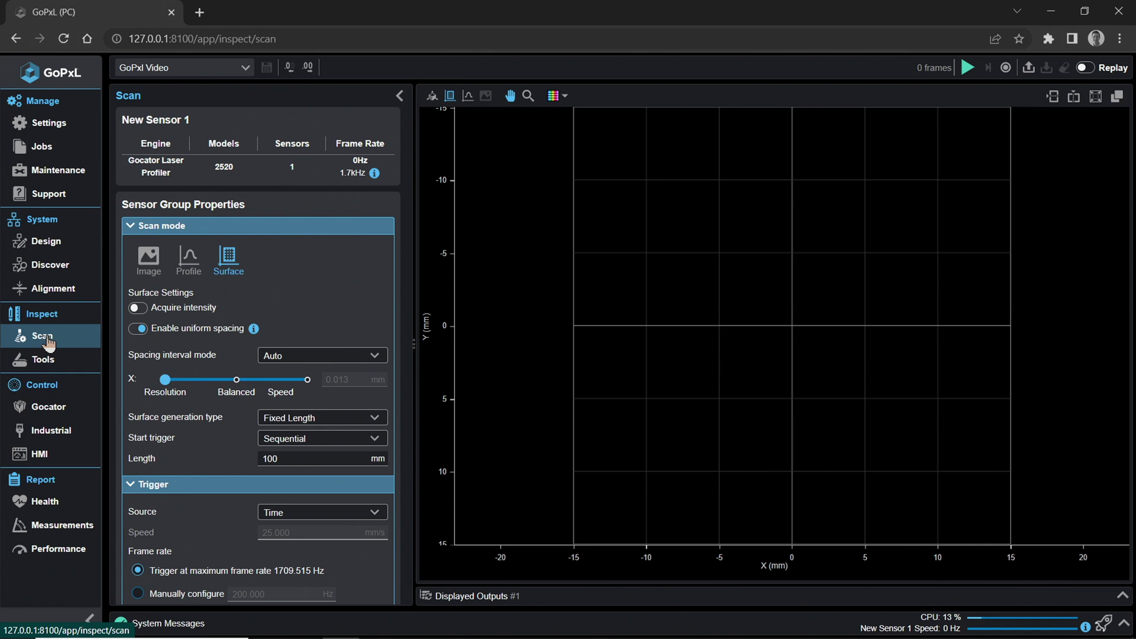
{"action": "scroll", "coordinate": [270, 295], "scroll_direction": "down", "scroll_amount": 1}
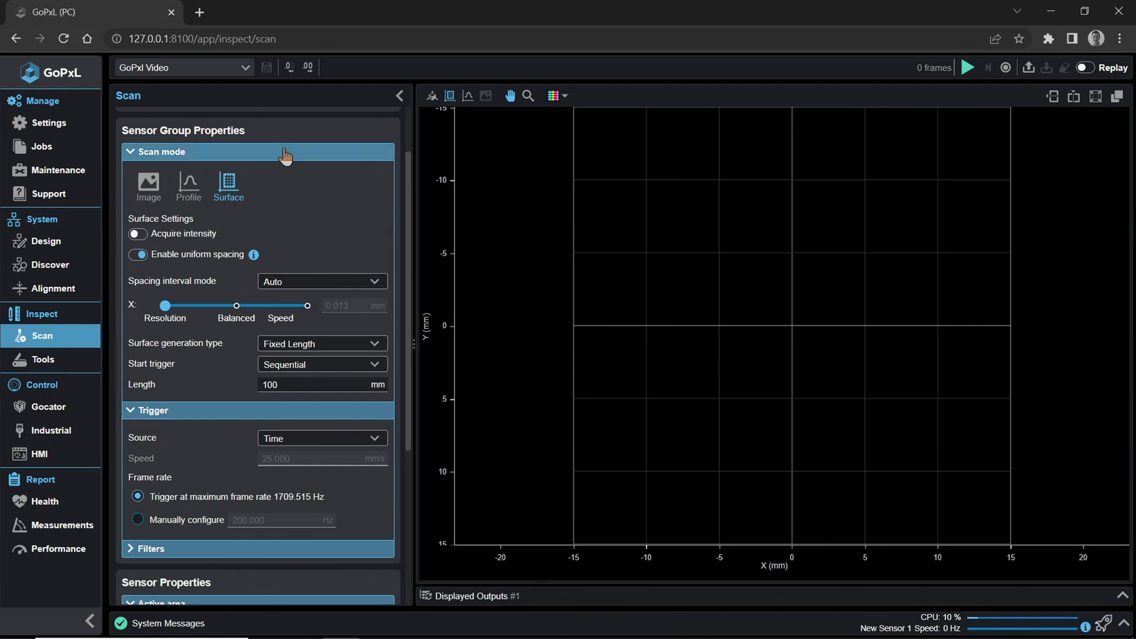
{"action": "left_click", "coordinate": [187, 195]}
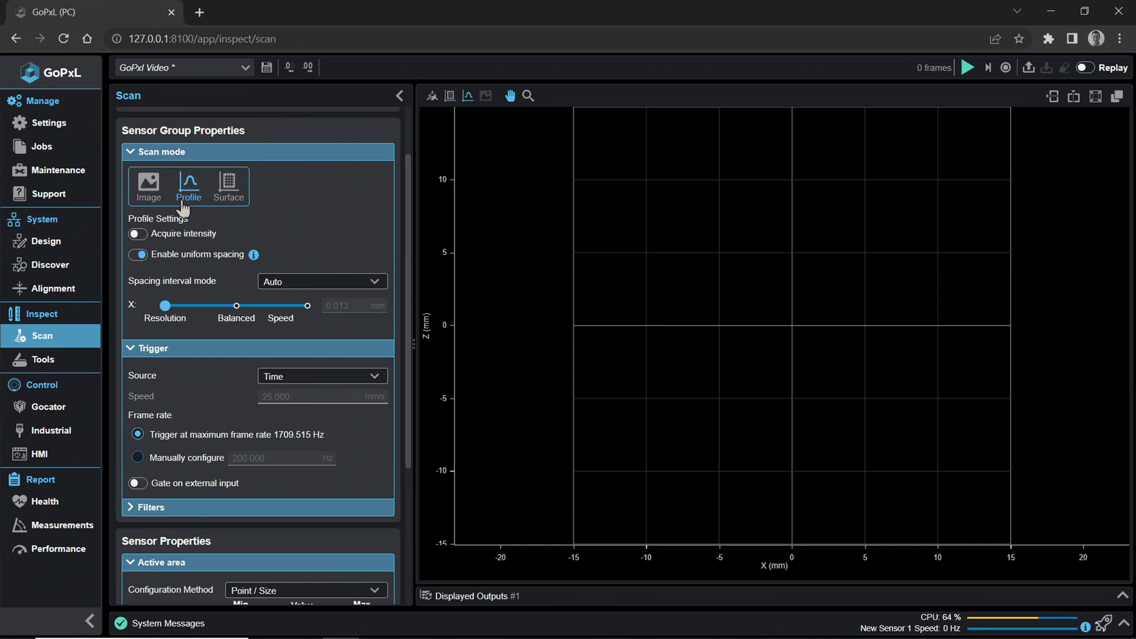
{"action": "left_click", "coordinate": [142, 199]}
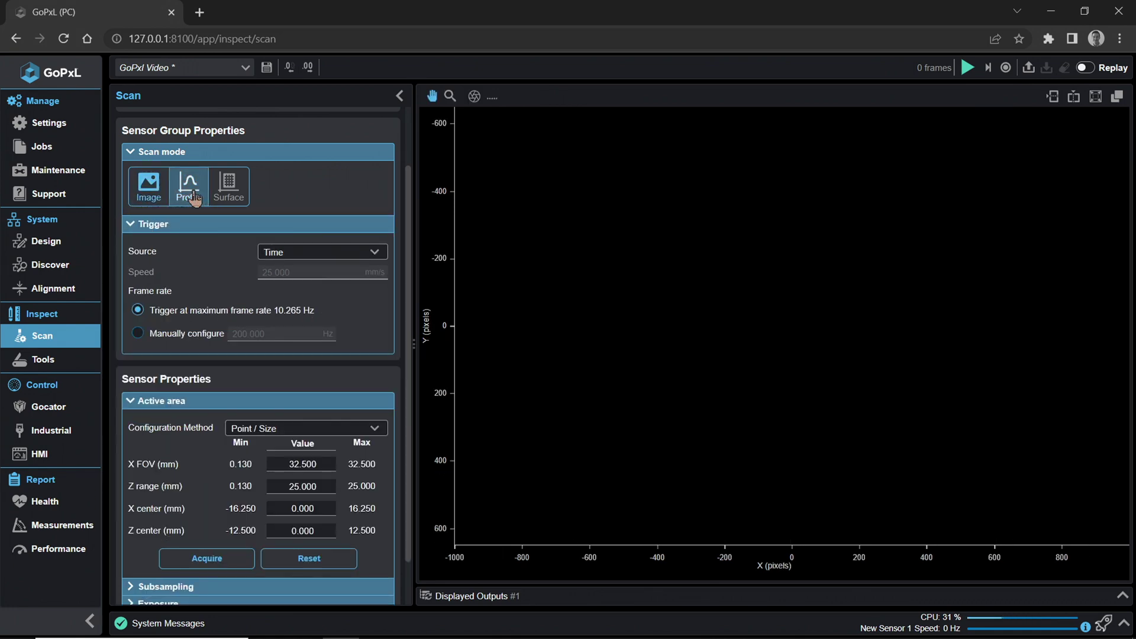
{"action": "left_click", "coordinate": [188, 191]}
{"action": "left_click", "coordinate": [228, 189]}
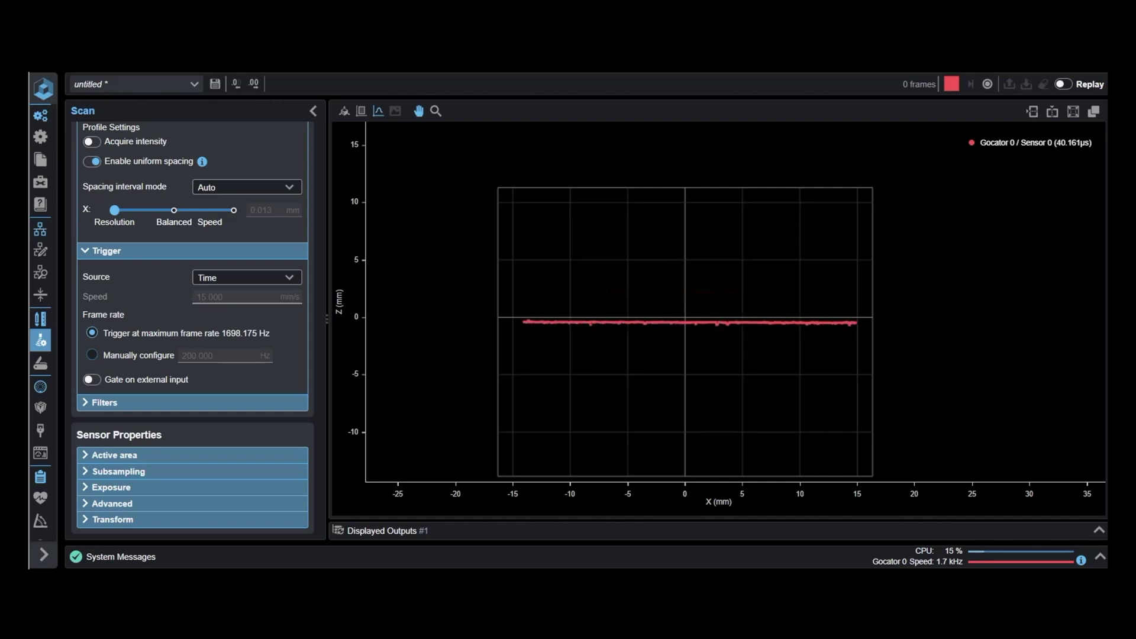
Stop the live profile acquisition from the toolbar
{"action": "left_click", "coordinate": [950, 85]}
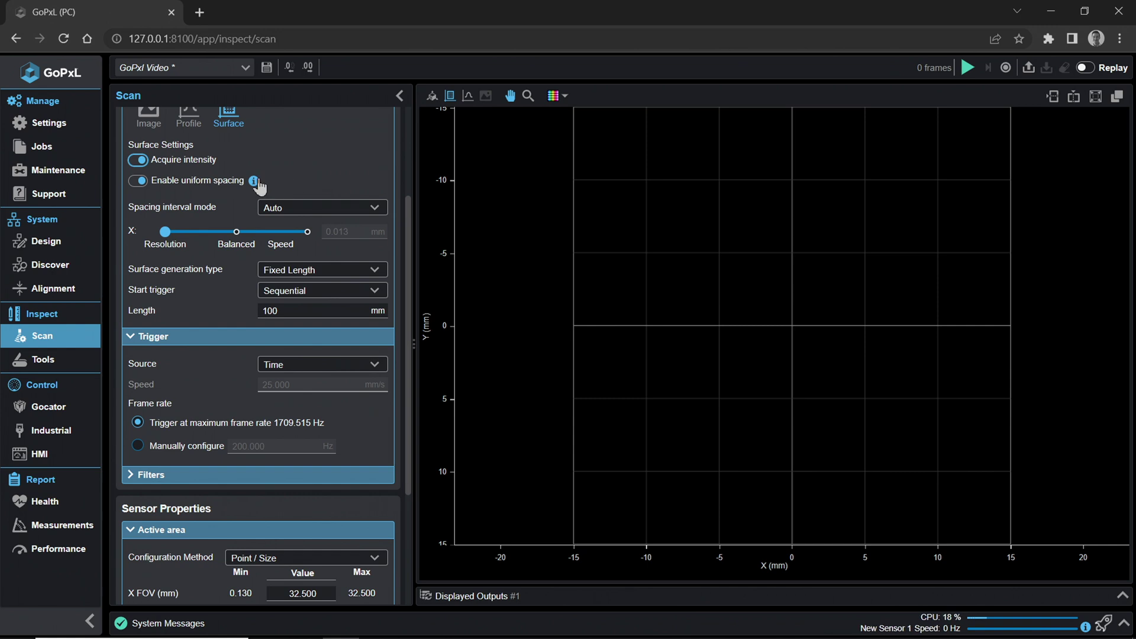
{"action": "mouse_move", "coordinate": [257, 181]}
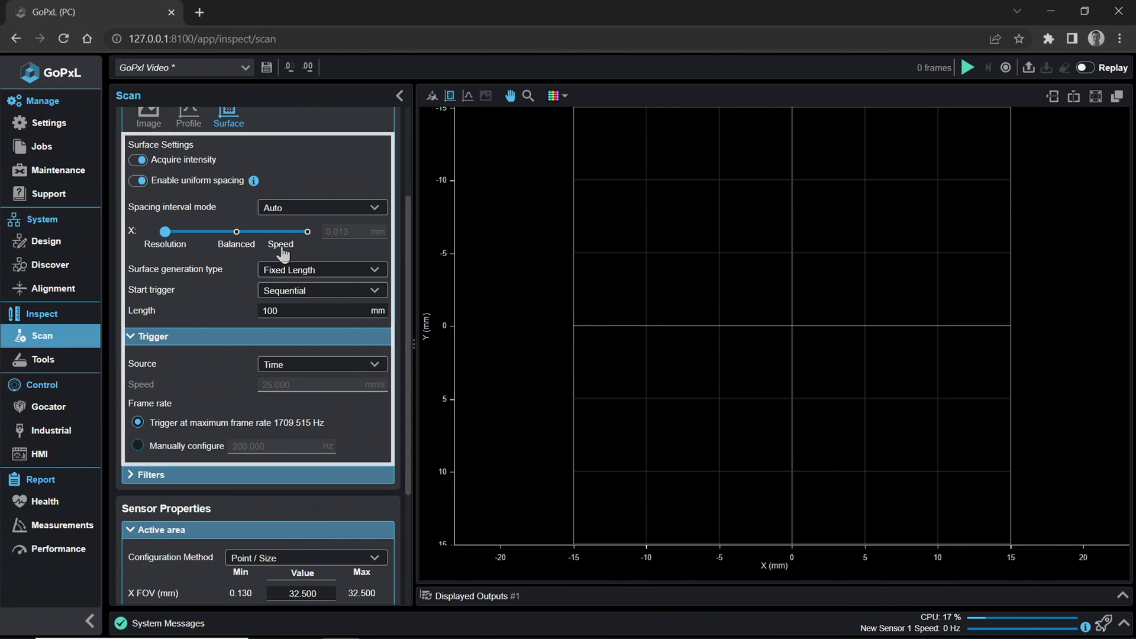
{"action": "left_click", "coordinate": [333, 269]}
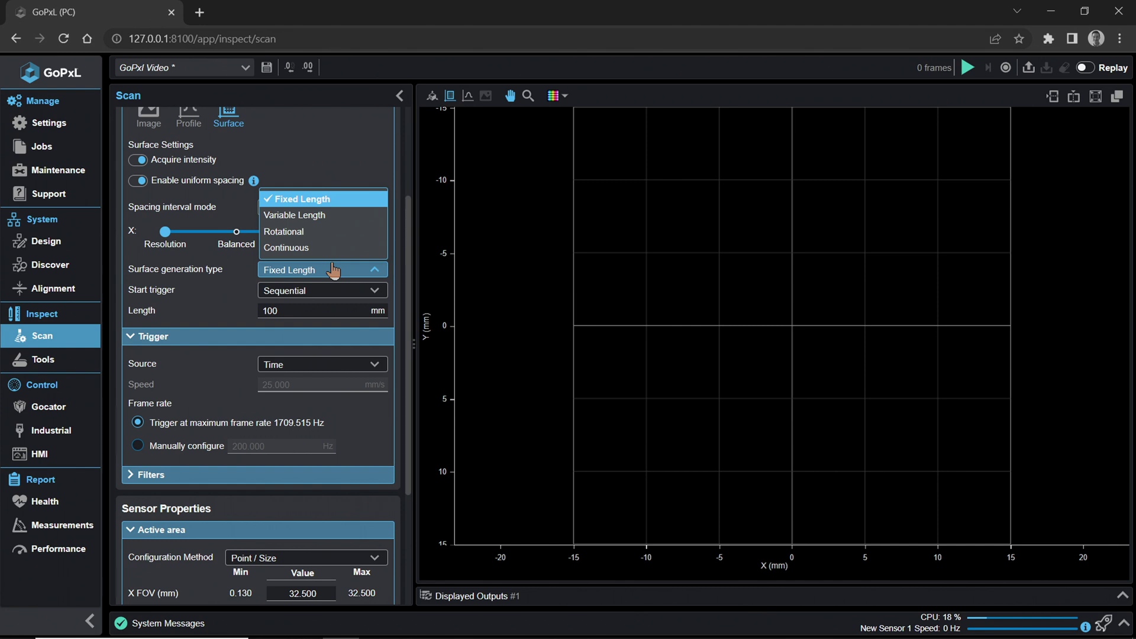
{"action": "left_click", "coordinate": [213, 302]}
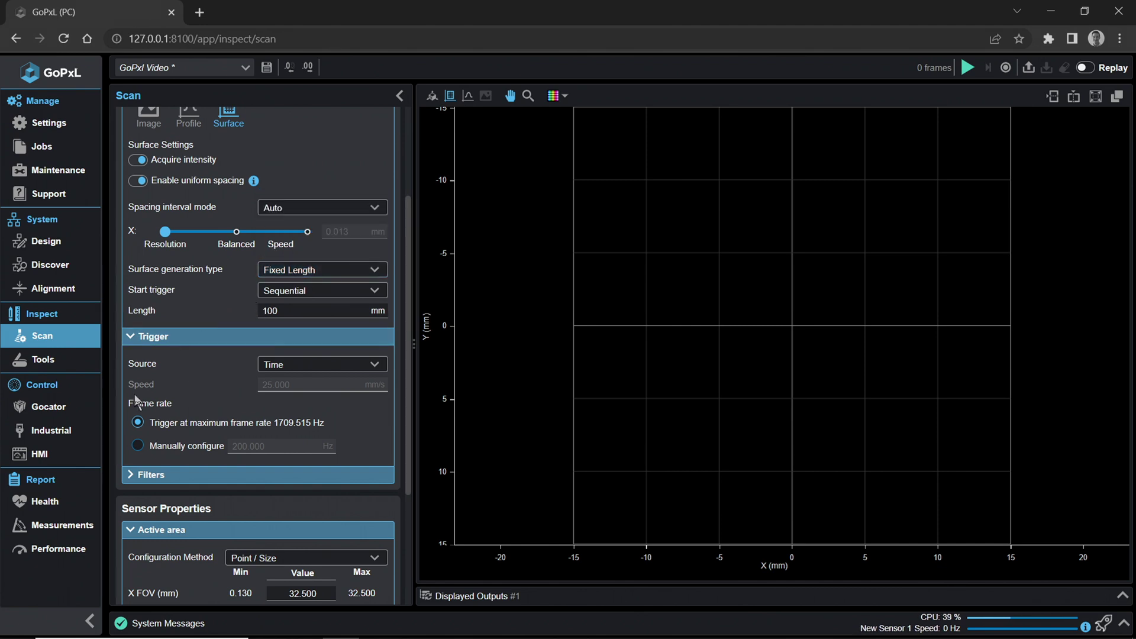
{"action": "scroll", "coordinate": [203, 299], "scroll_direction": "down", "scroll_amount": 1}
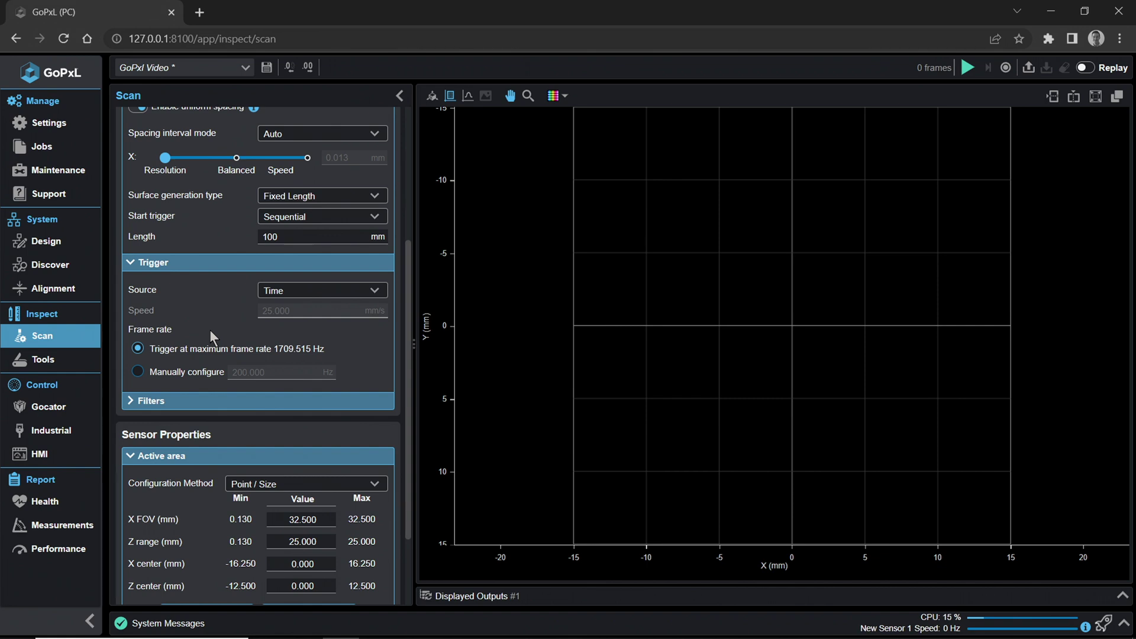
Change the Surface trigger source from Time to Encoder
{"action": "left_click", "coordinate": [327, 290]}
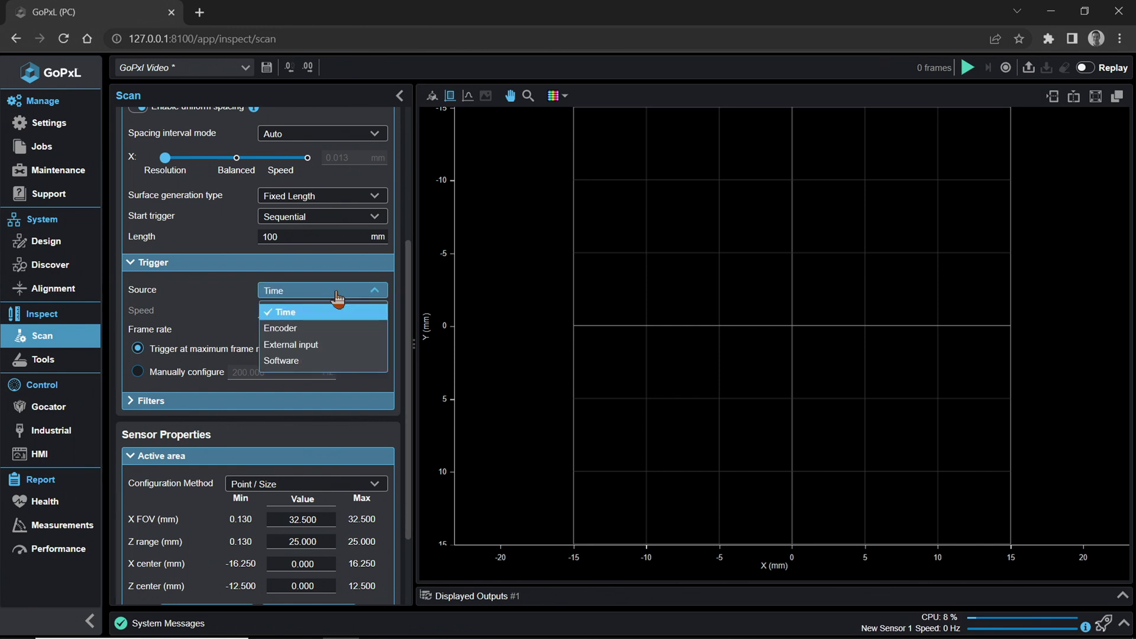
{"action": "left_click", "coordinate": [289, 327]}
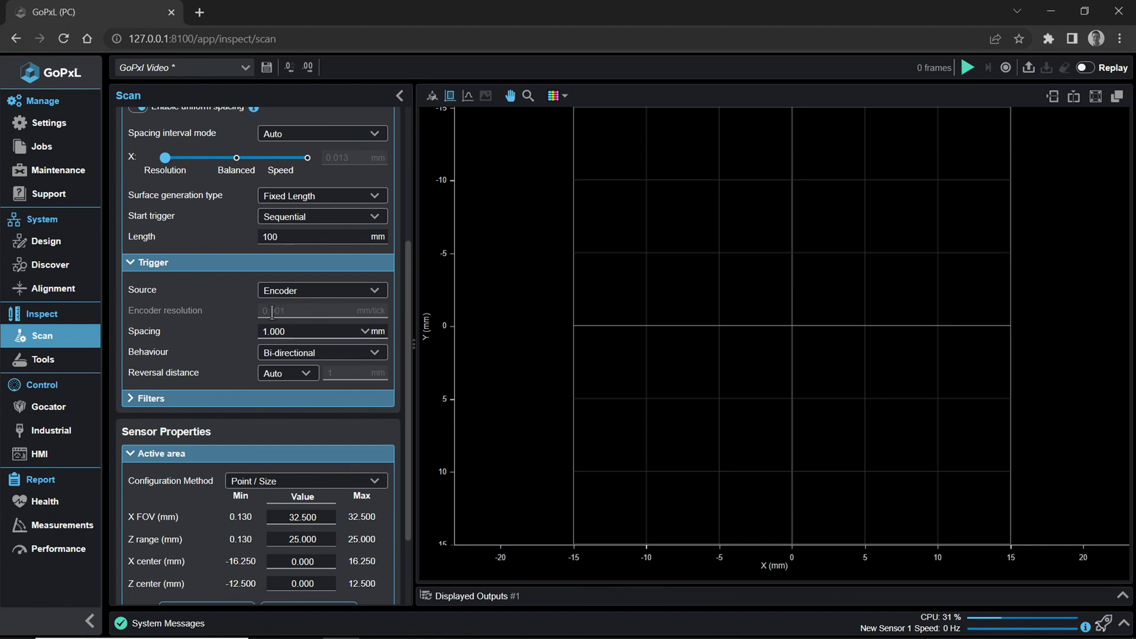
{"action": "scroll", "coordinate": [246, 317], "scroll_direction": "down", "scroll_amount": 2}
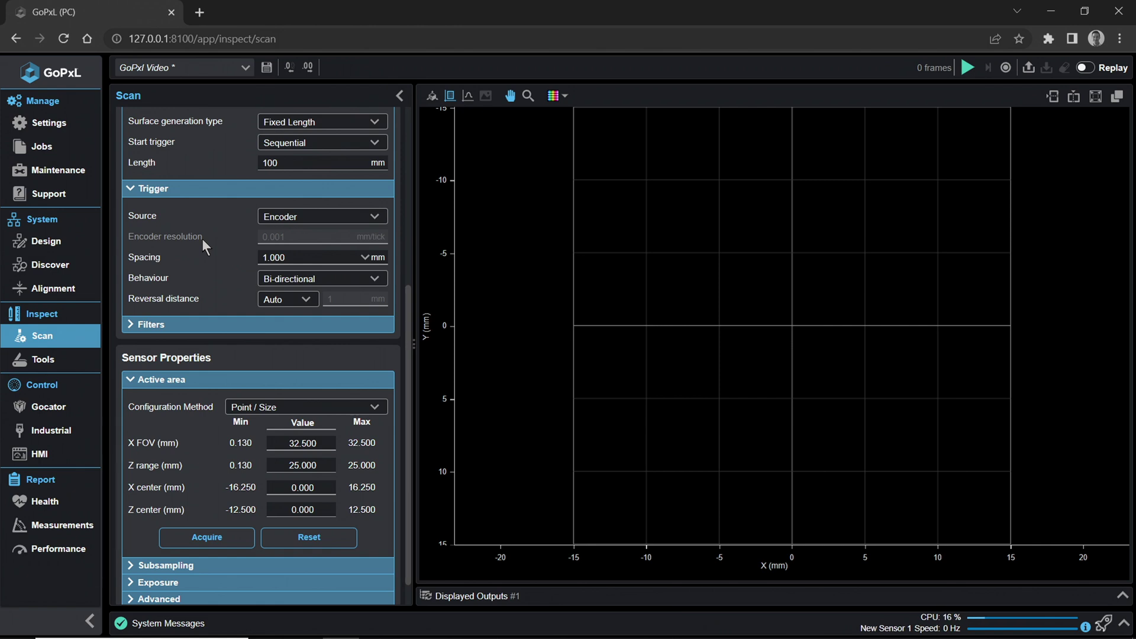
Expand the Exposure and Subsampling sections of the sensor settings
{"action": "scroll", "coordinate": [201, 239], "scroll_direction": "down", "scroll_amount": 1}
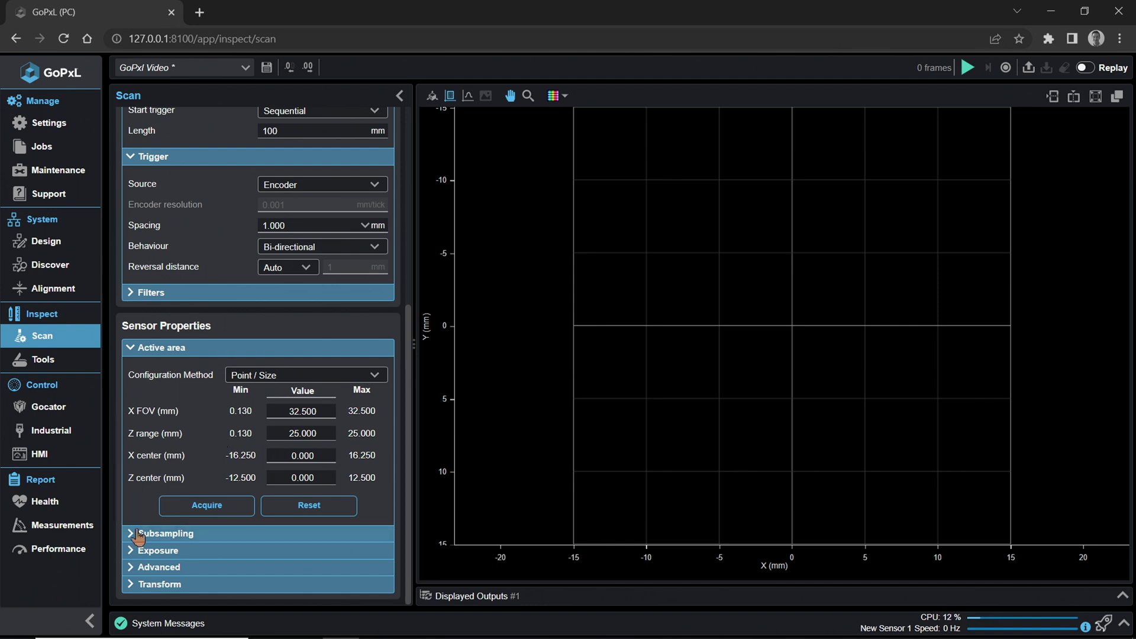
{"action": "left_click", "coordinate": [169, 549]}
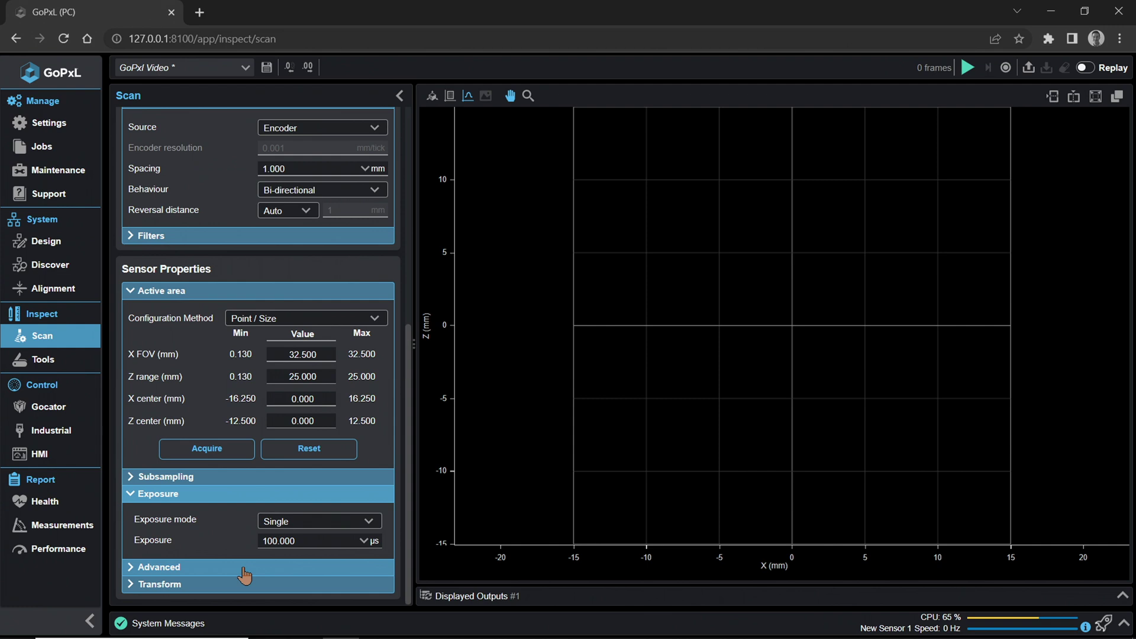
{"action": "left_click", "coordinate": [204, 479]}
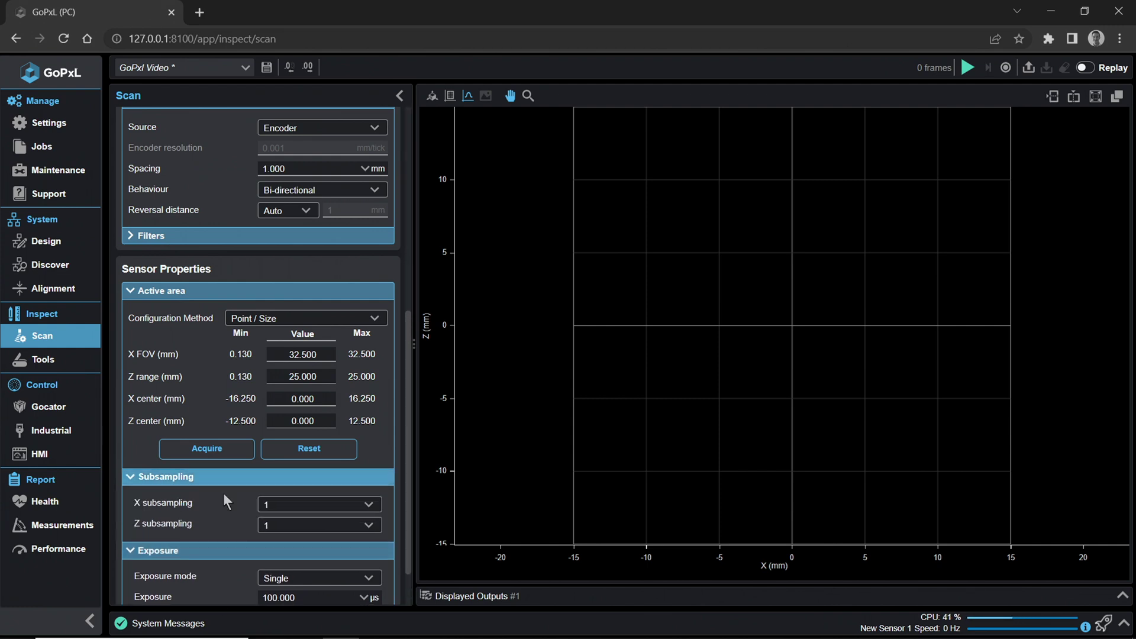
{"action": "scroll", "coordinate": [222, 502], "scroll_direction": "down", "scroll_amount": 1}
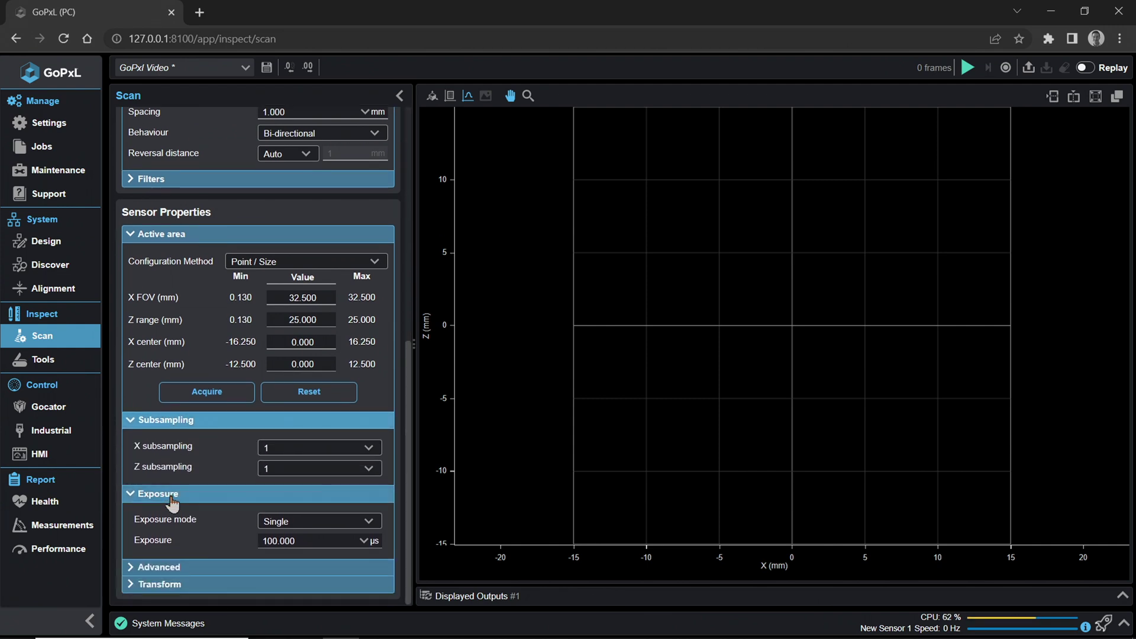
Check the Advanced sensor settings, collapse them and Subsampling, and expand Transform
{"action": "left_click", "coordinate": [196, 568]}
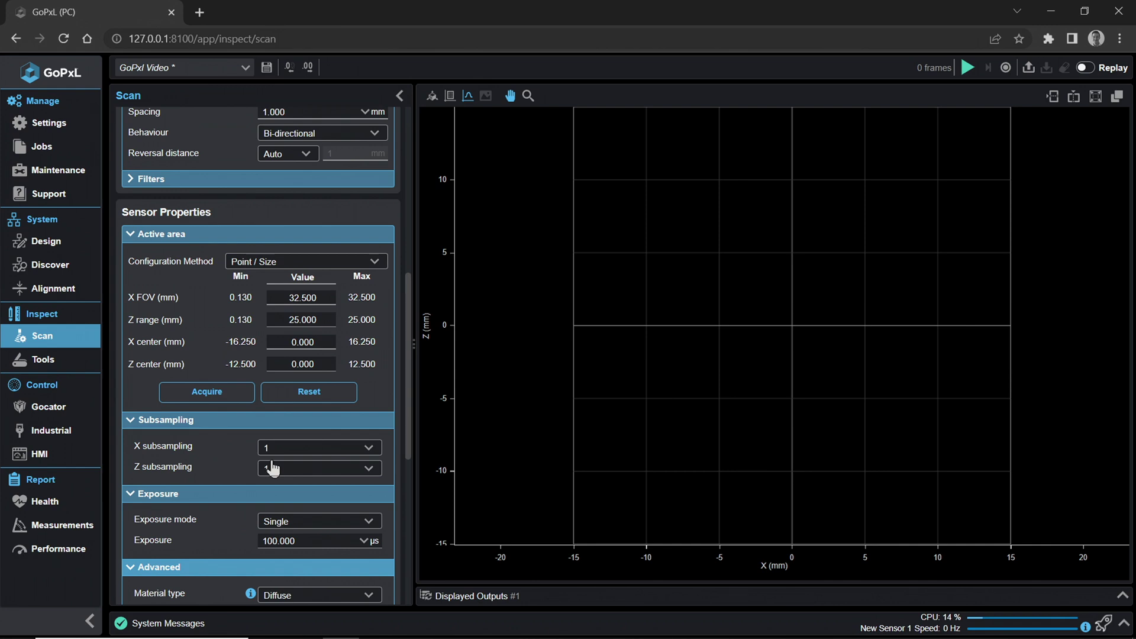
{"action": "scroll", "coordinate": [263, 518], "scroll_direction": "down", "scroll_amount": 6}
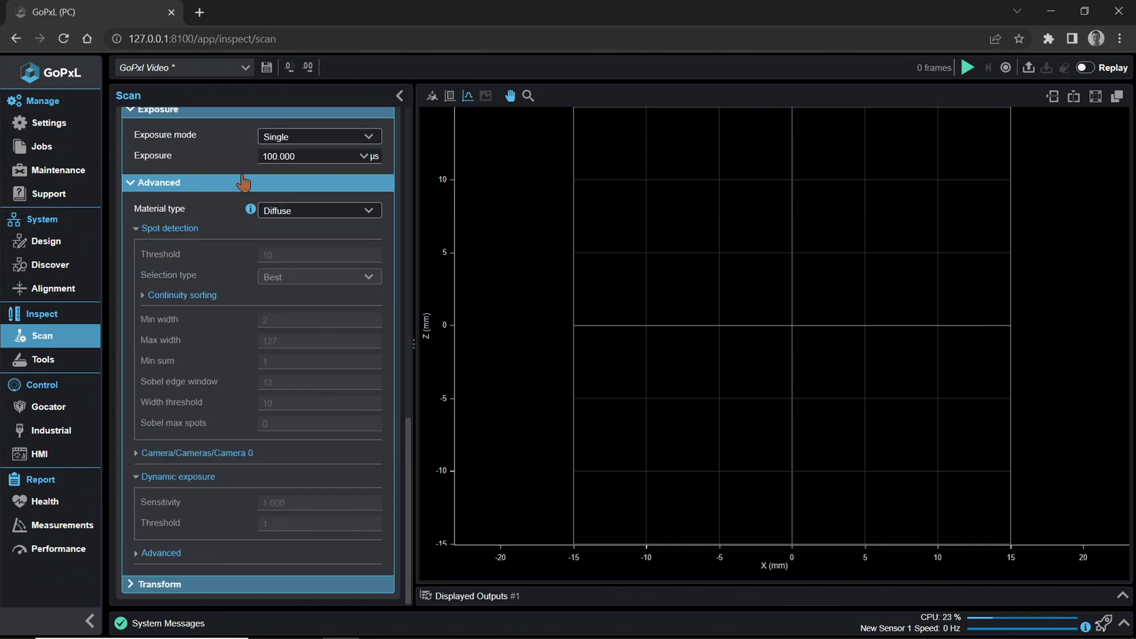
{"action": "left_click", "coordinate": [243, 183]}
{"action": "left_click", "coordinate": [185, 423]}
{"action": "left_click", "coordinate": [202, 583]}
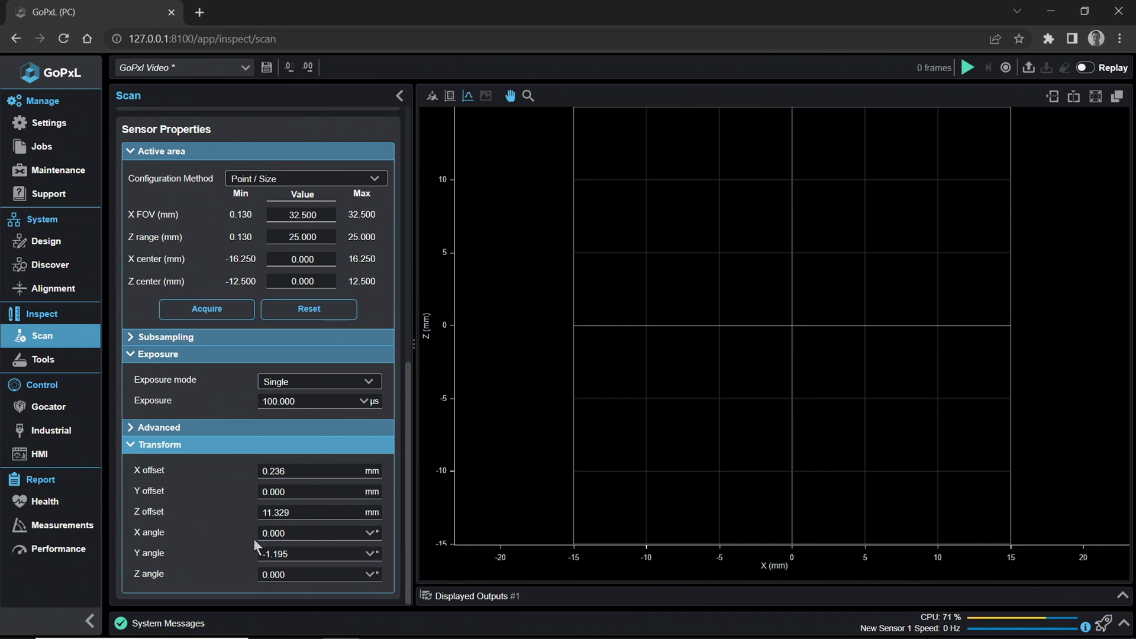
{"action": "scroll", "coordinate": [253, 538], "scroll_direction": "up", "scroll_amount": 10}
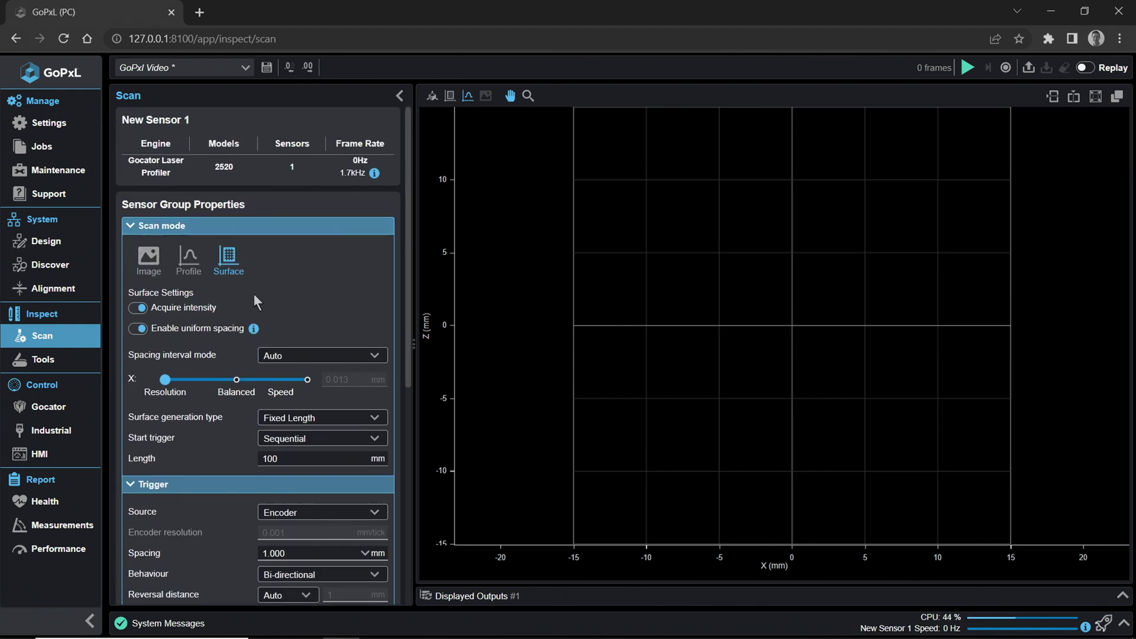
Switch the viewer to the sensor's Surface data output
{"action": "left_click", "coordinate": [232, 269]}
{"action": "scroll", "coordinate": [177, 249], "scroll_direction": "down", "scroll_amount": 1}
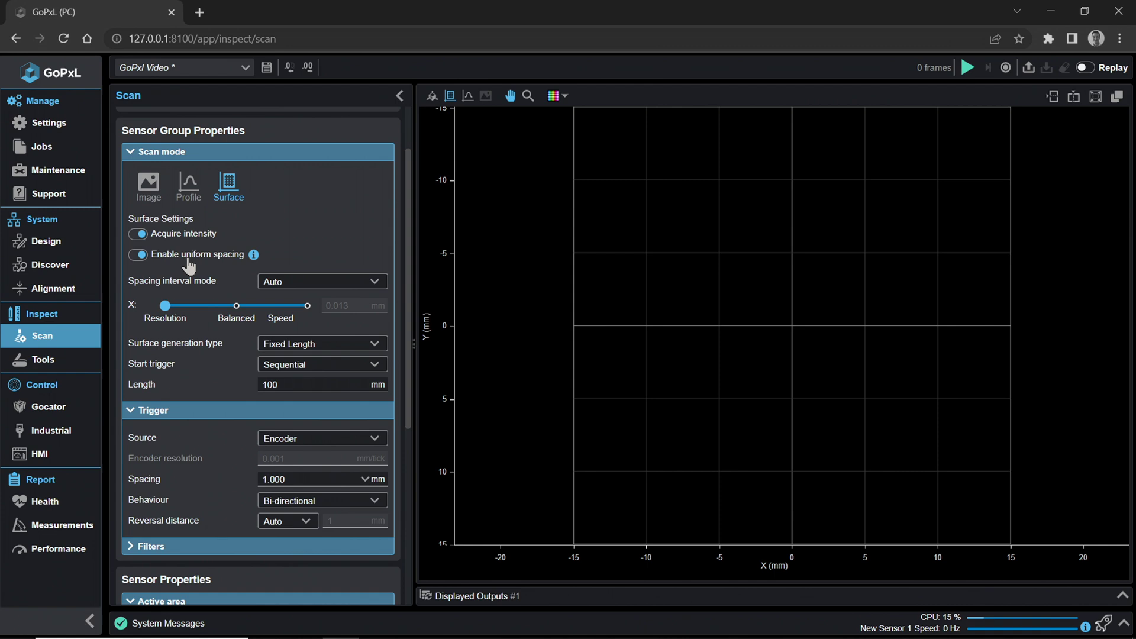
{"action": "scroll", "coordinate": [189, 267], "scroll_direction": "down", "scroll_amount": 1}
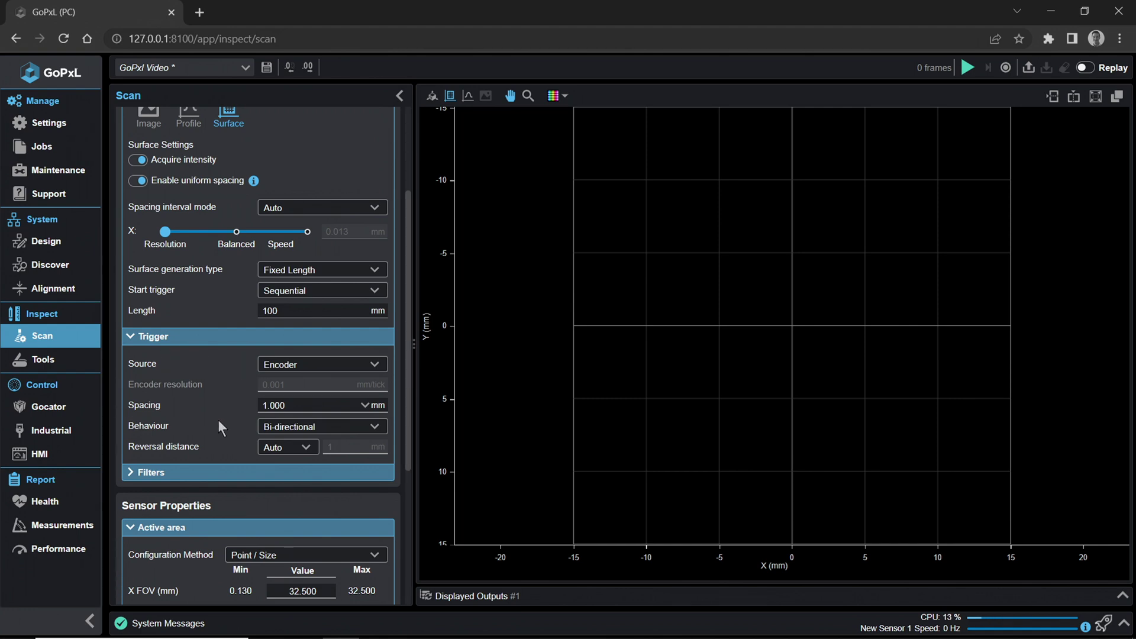
{"action": "left_click", "coordinate": [342, 376]}
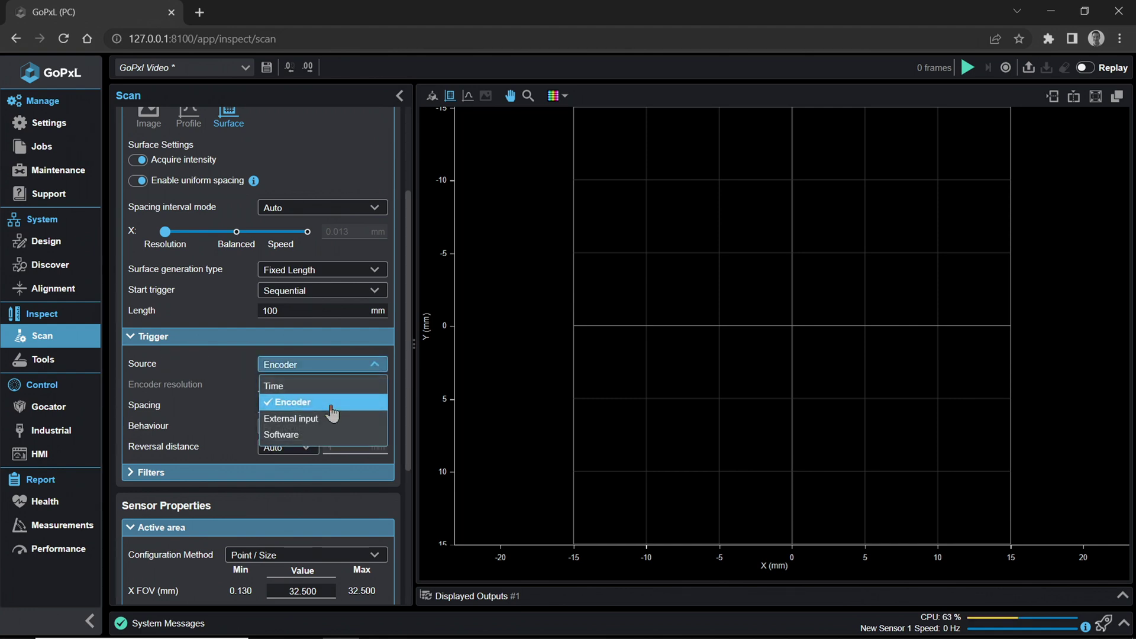
{"action": "left_click", "coordinate": [332, 405]}
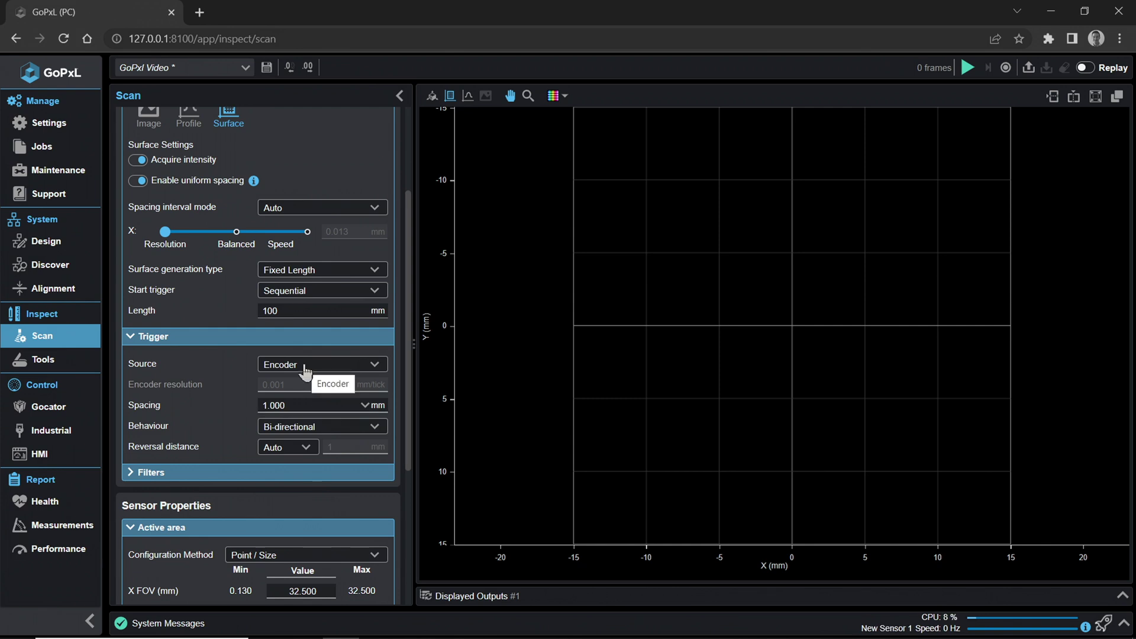
Replace the 1.000 mm encoder trigger spacing with 0.060 mm
{"action": "key", "text": "Tab"}
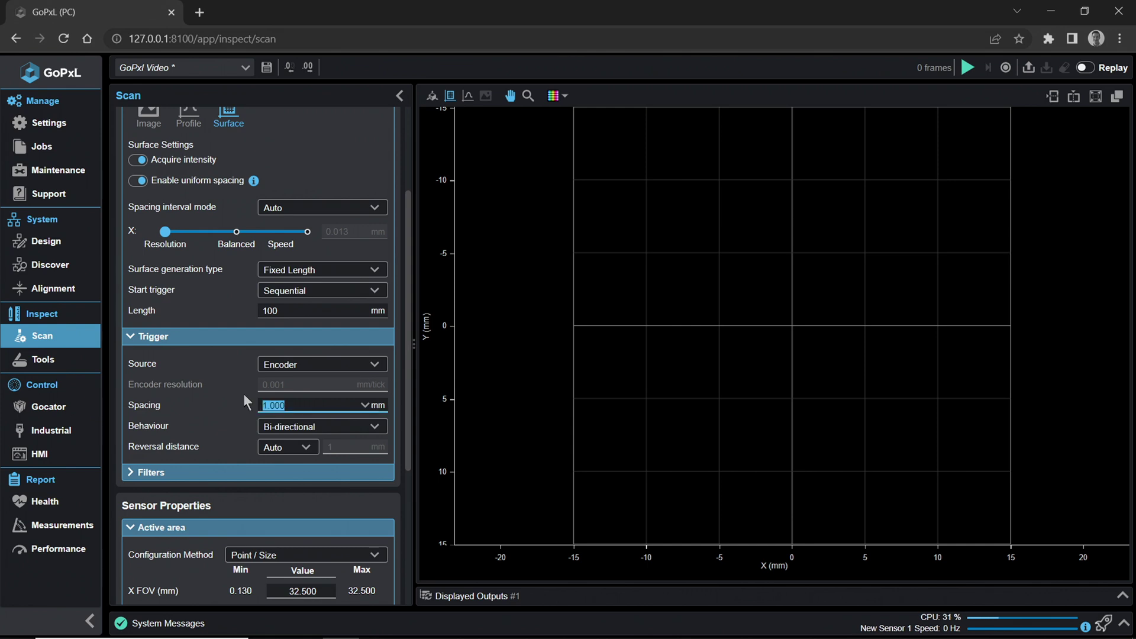
{"action": "type", "text": "0.06"}
{"action": "left_click", "coordinate": [225, 384]}
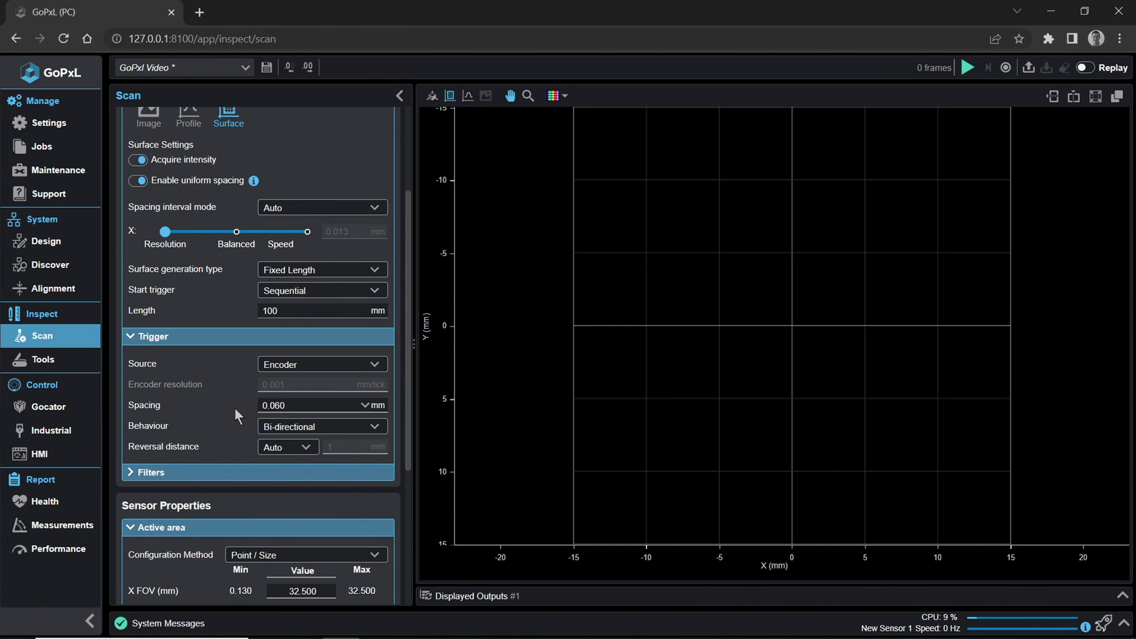
Keep Fixed Length surface generation and change the scan length from 100 to 90 mm
{"action": "scroll", "coordinate": [307, 419], "scroll_direction": "down", "scroll_amount": 1}
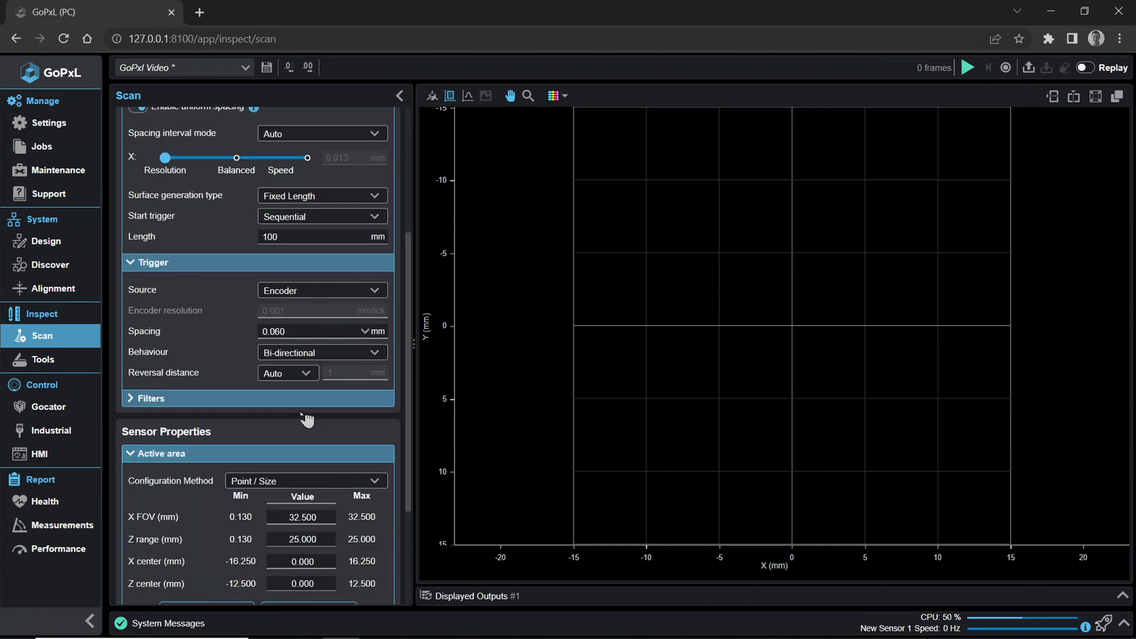
{"action": "left_click", "coordinate": [332, 197]}
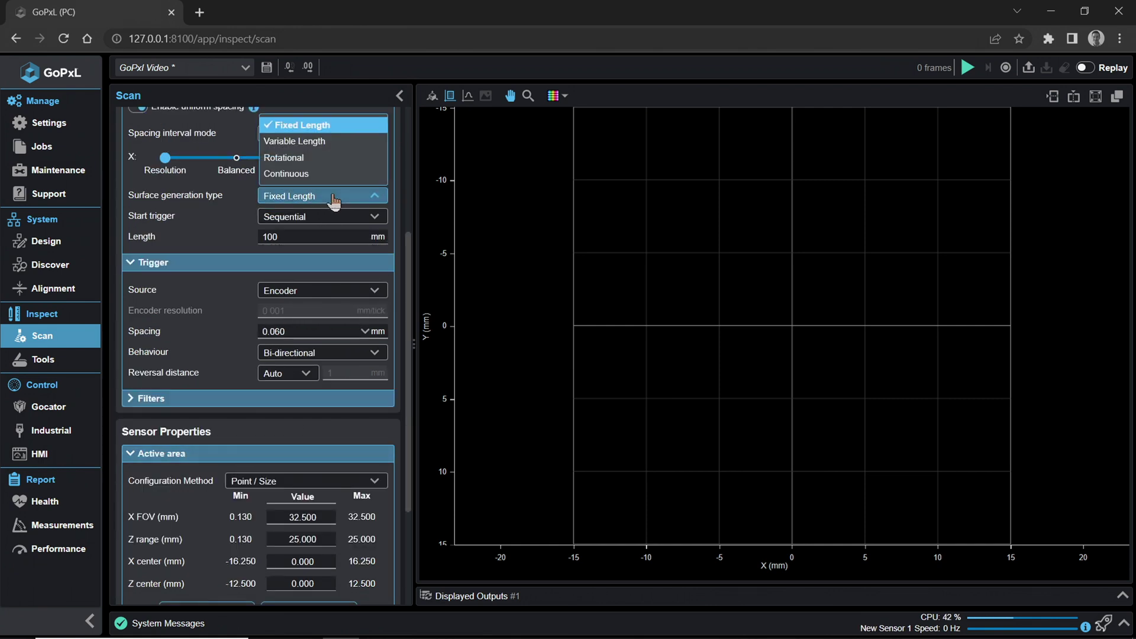
{"action": "left_click", "coordinate": [334, 198]}
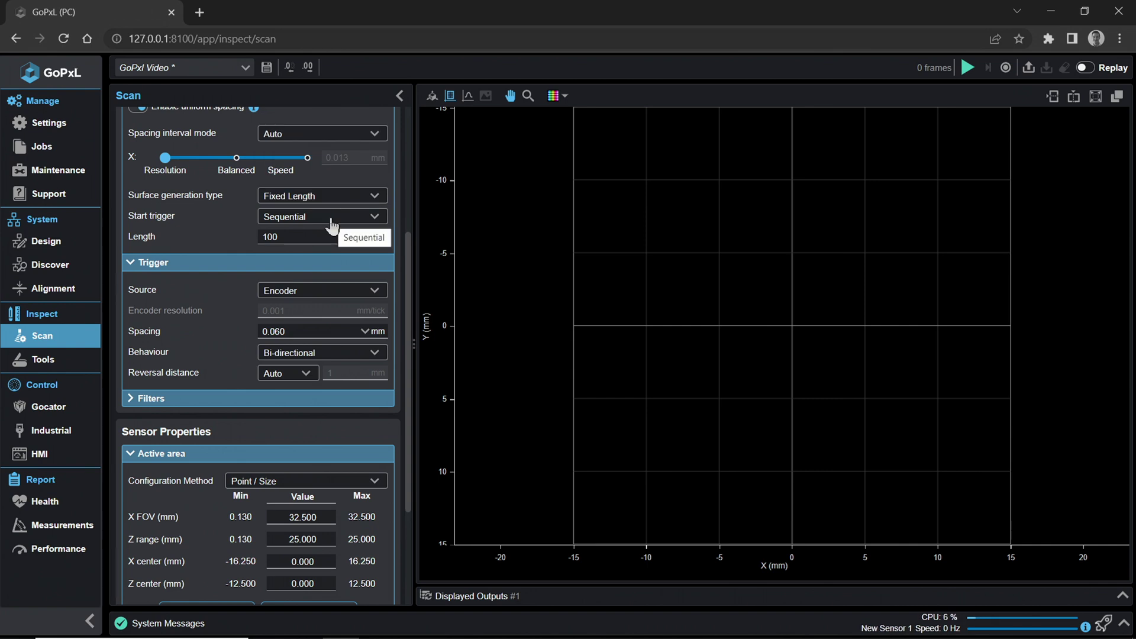
{"action": "left_click", "coordinate": [323, 238]}
{"action": "key", "text": "BackSpace"}
{"action": "key", "text": "BackSpace"}
{"action": "key", "text": "BackSpace"}
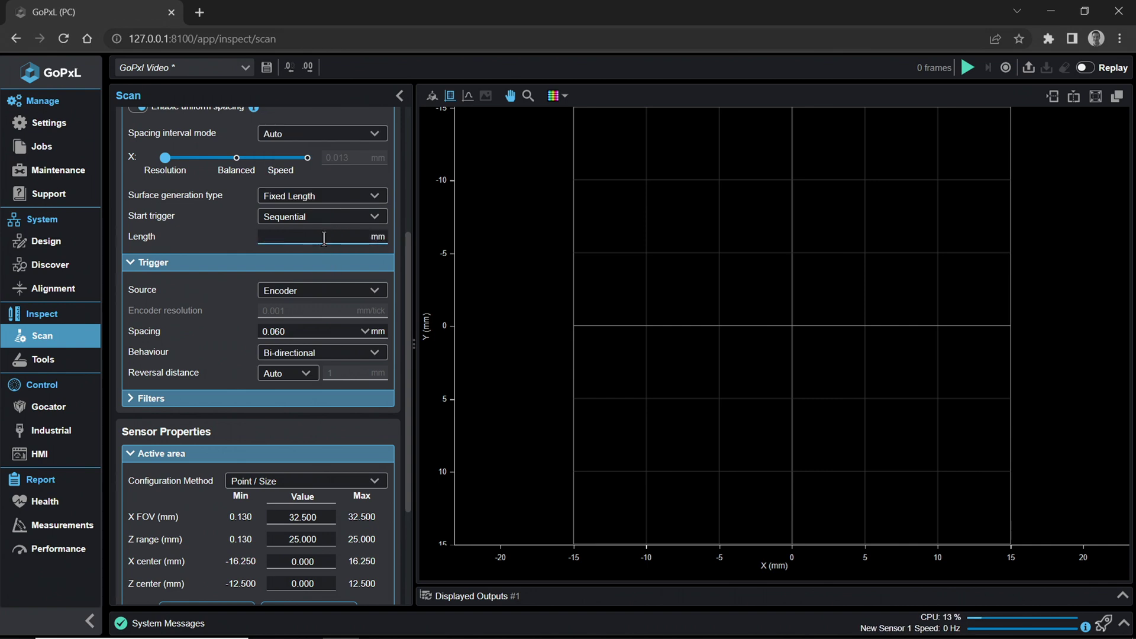
{"action": "type", "text": "90"}
Collapse the Exposure, Active area, Trigger and Scan mode sections, confirming exposure at 100.000 µs
{"action": "scroll", "coordinate": [235, 267], "scroll_direction": "down", "scroll_amount": 1}
{"action": "scroll", "coordinate": [234, 296], "scroll_direction": "down", "scroll_amount": 1}
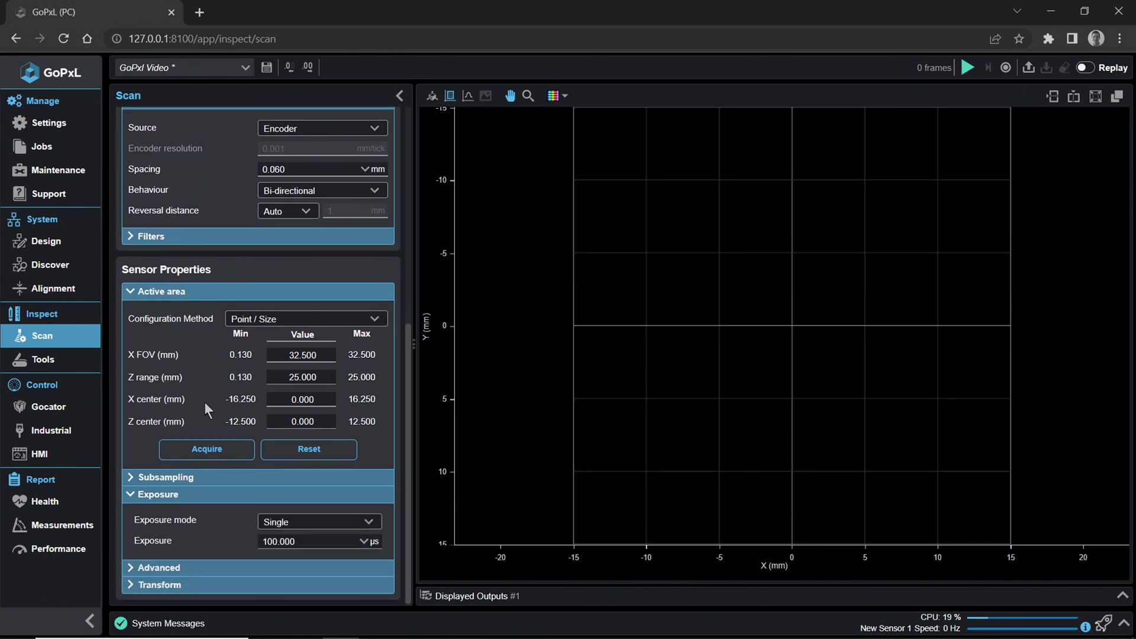
{"action": "left_click", "coordinate": [180, 494]}
{"action": "left_click", "coordinate": [183, 559]}
{"action": "left_click", "coordinate": [164, 292]}
{"action": "left_click", "coordinate": [180, 267]}
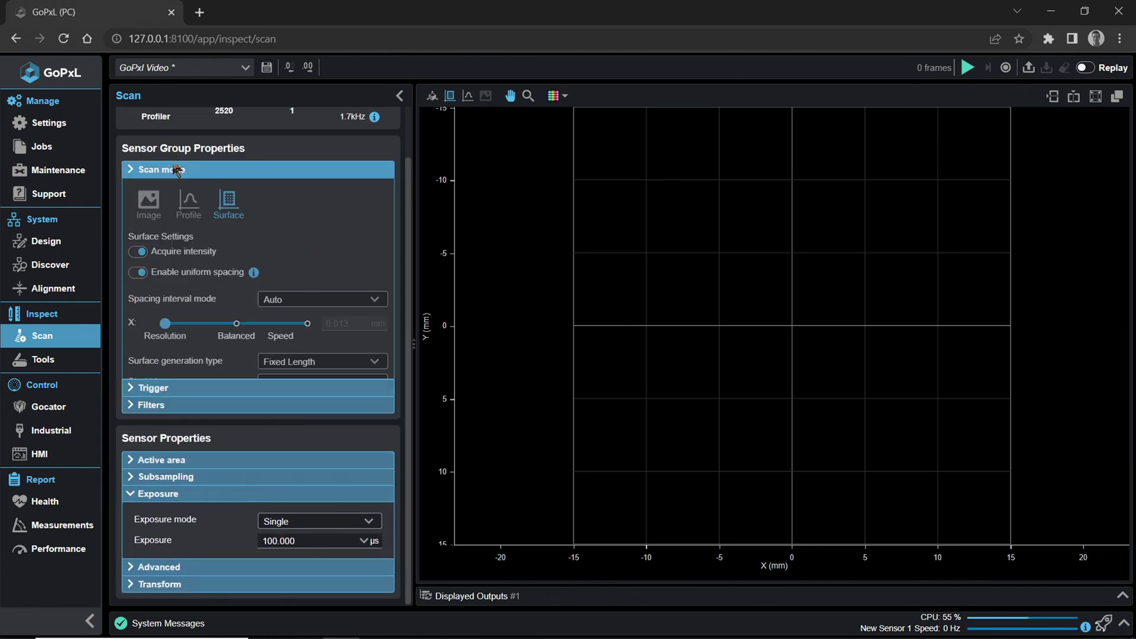
{"action": "left_click", "coordinate": [178, 167]}
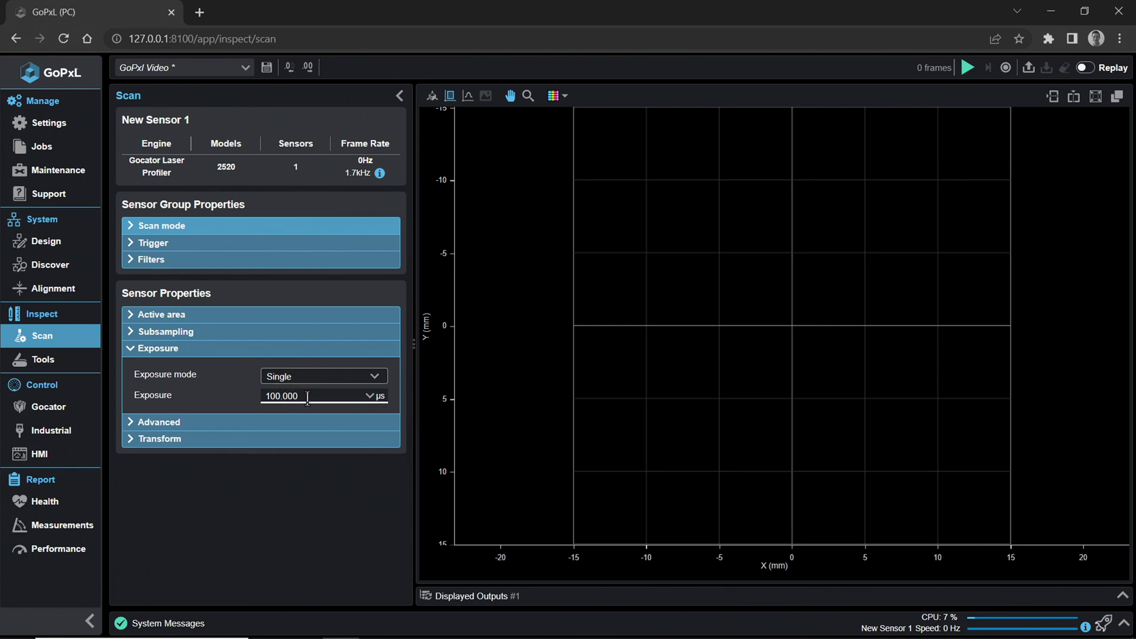
{"action": "left_click", "coordinate": [307, 398]}
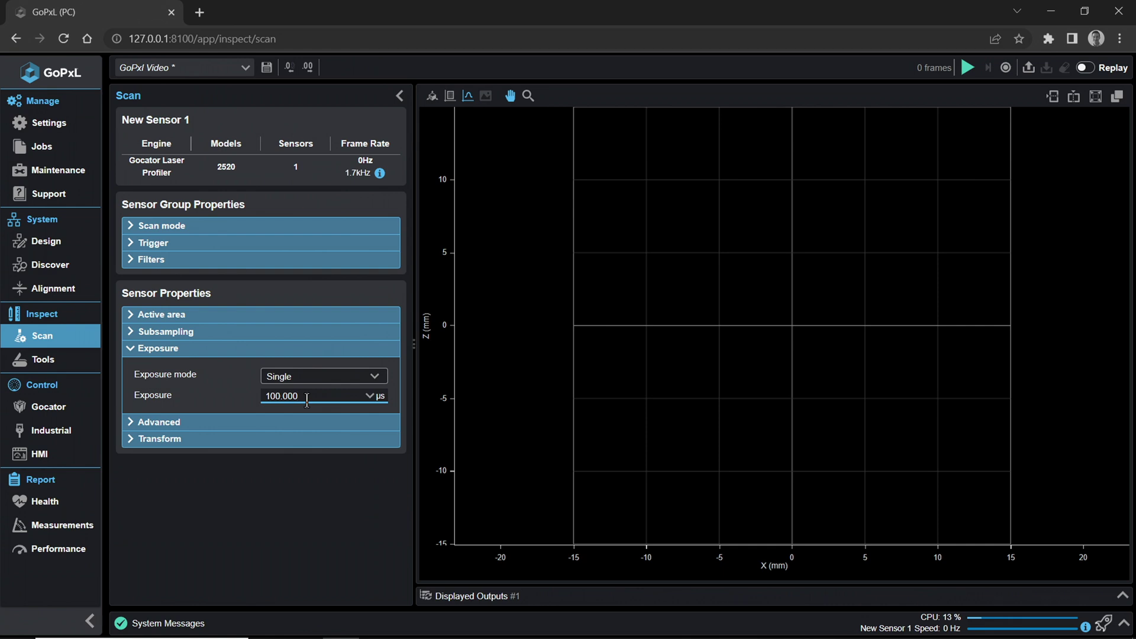
{"action": "left_click", "coordinate": [168, 349]}
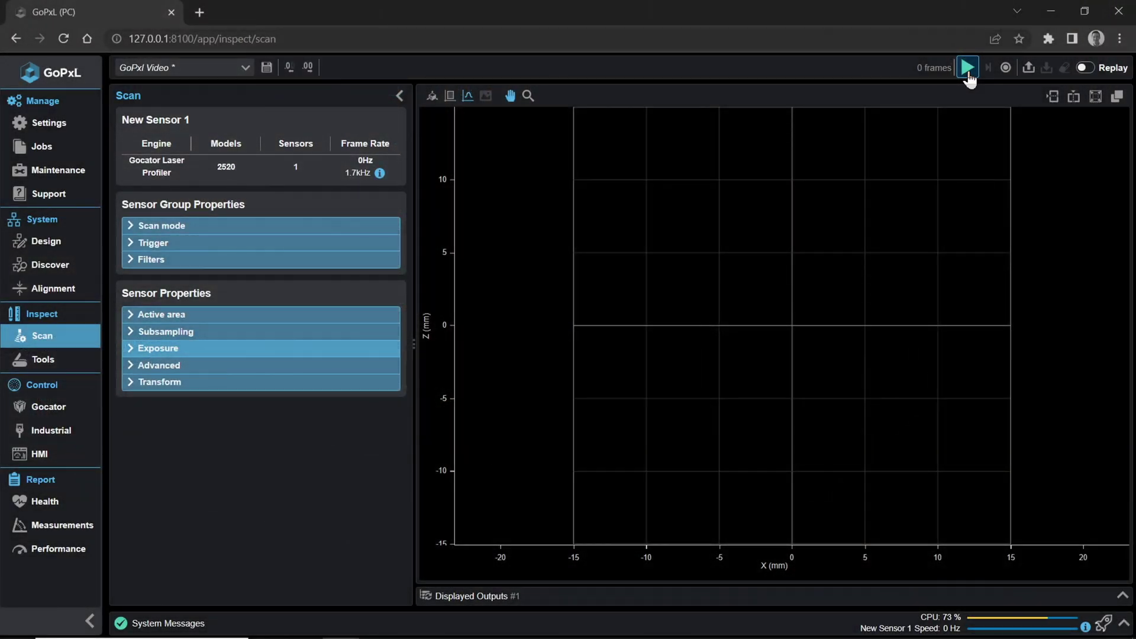
Start the sensor, show the surface height map from the top, and expand Scan mode
{"action": "left_click", "coordinate": [968, 67]}
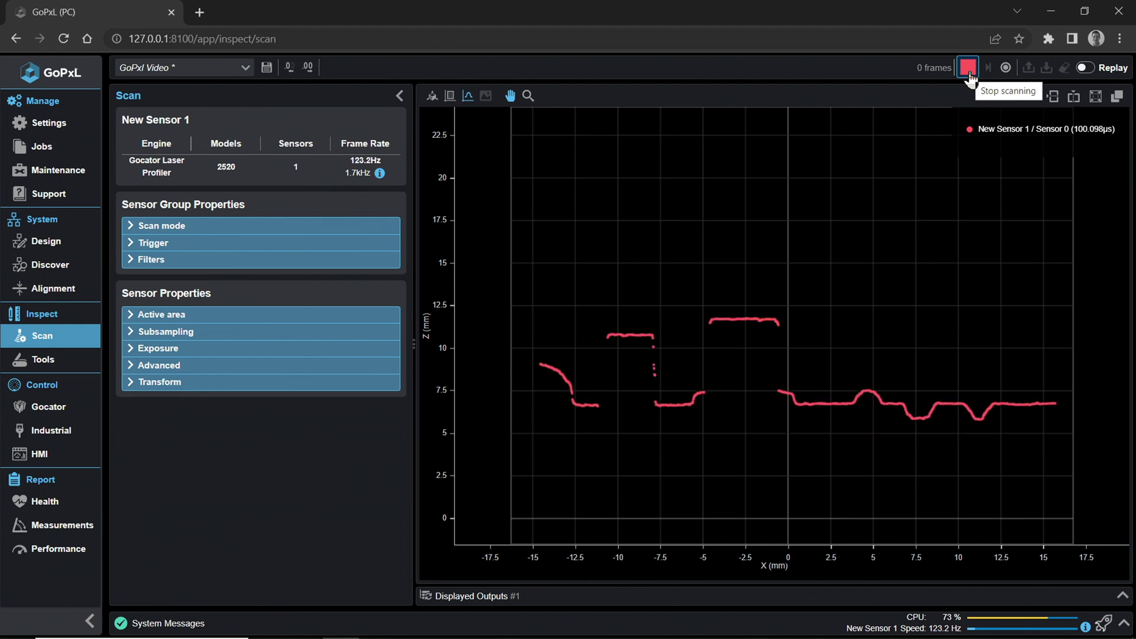
{"action": "left_click", "coordinate": [449, 97]}
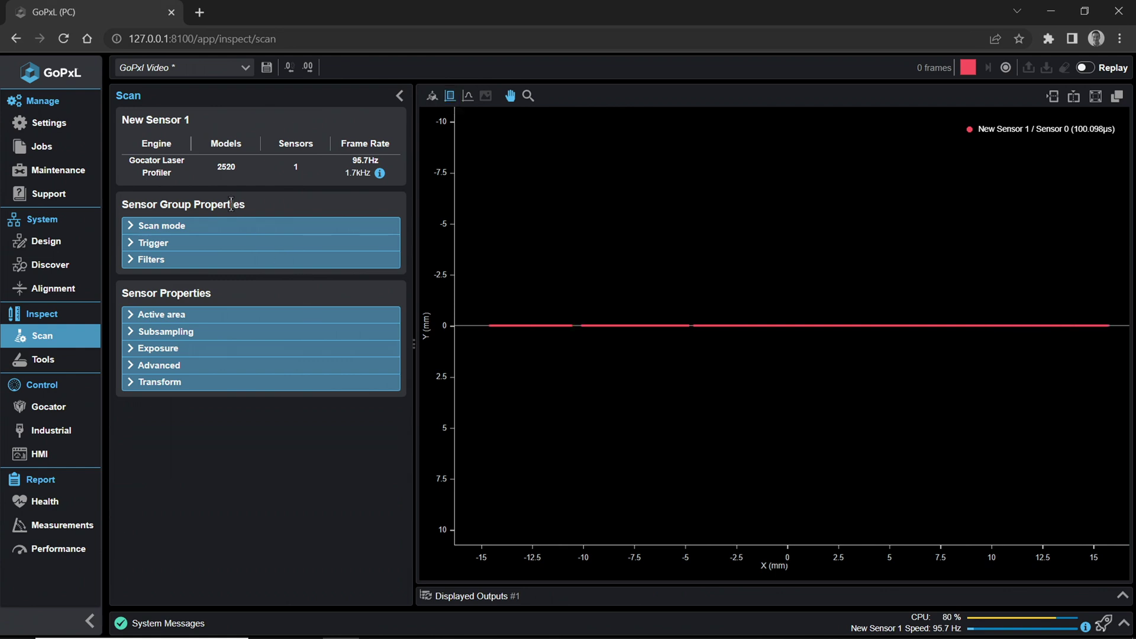
{"action": "left_click", "coordinate": [227, 227]}
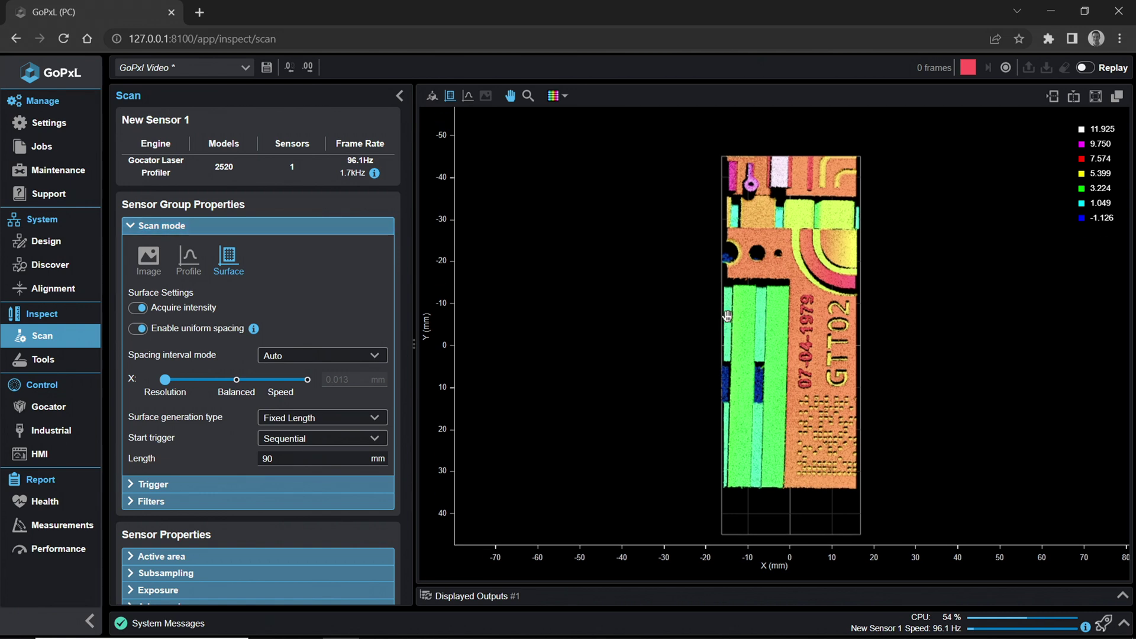
{"action": "mouse_move", "coordinate": [728, 314]}
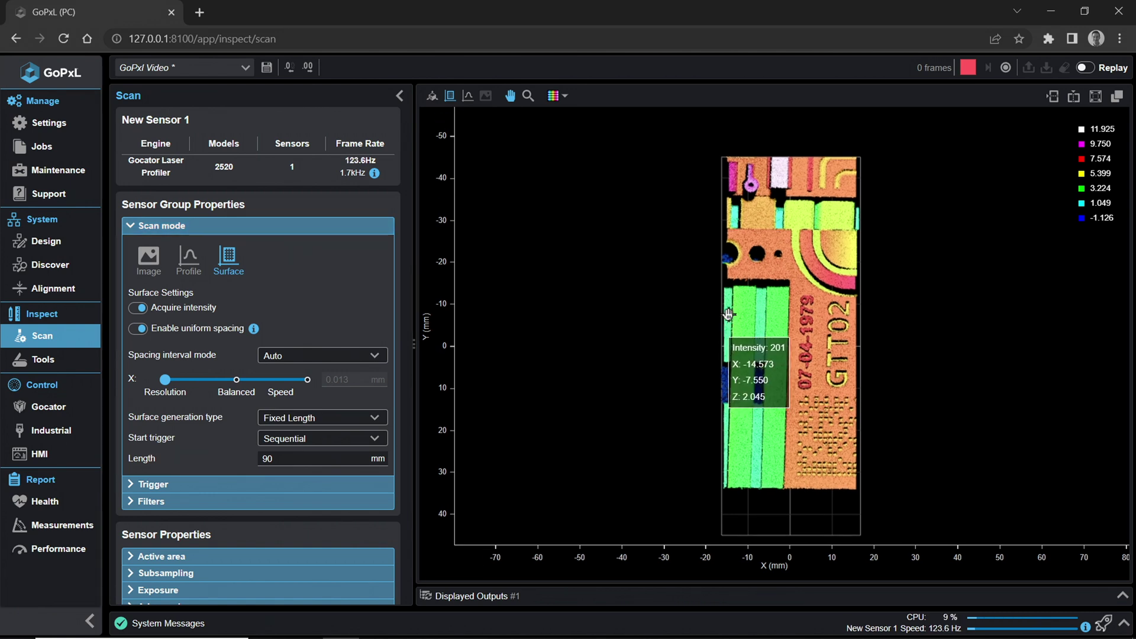
Stop scanning, set the trigger Source to Time, then run and stop a time-triggered scan
{"action": "left_click", "coordinate": [969, 69]}
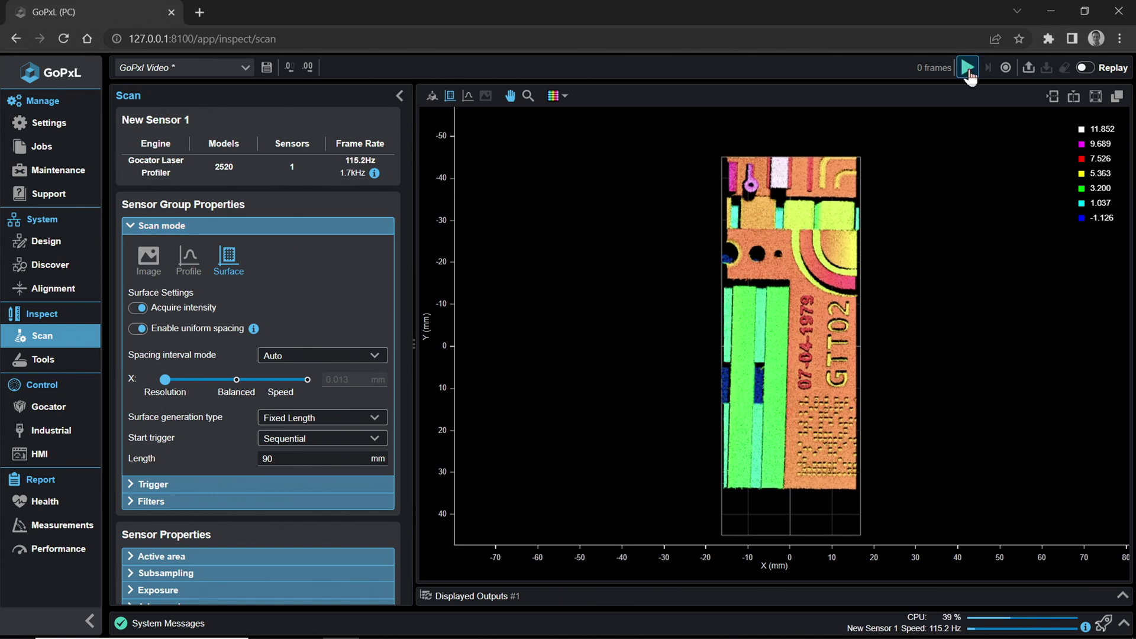
{"action": "left_click", "coordinate": [314, 484]}
{"action": "left_click", "coordinate": [316, 513]}
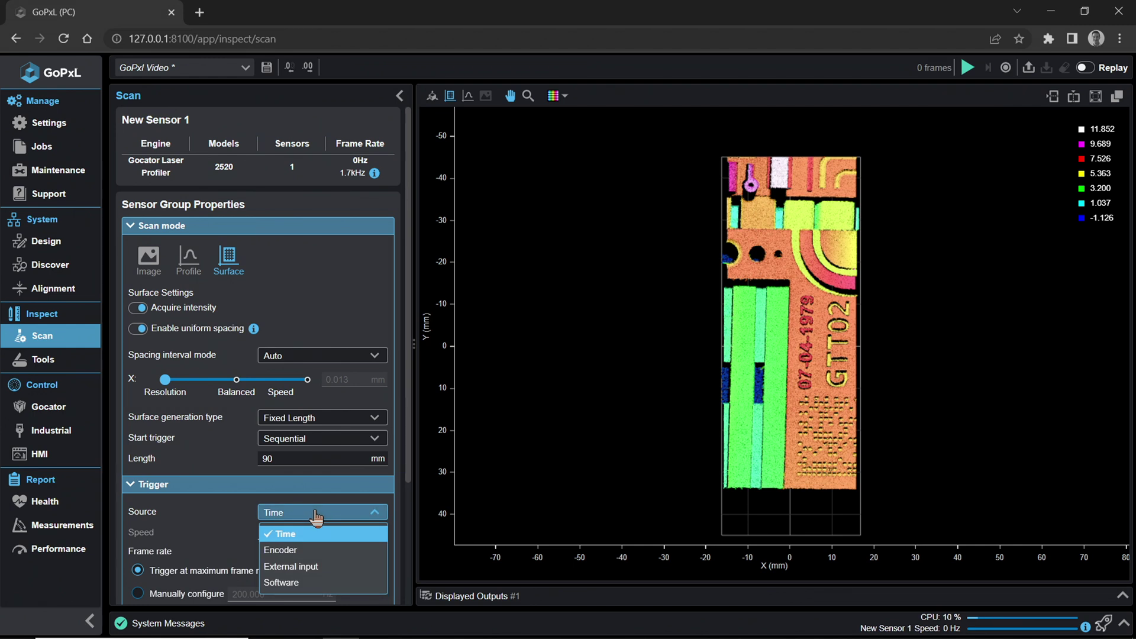
{"action": "left_click", "coordinate": [314, 516]}
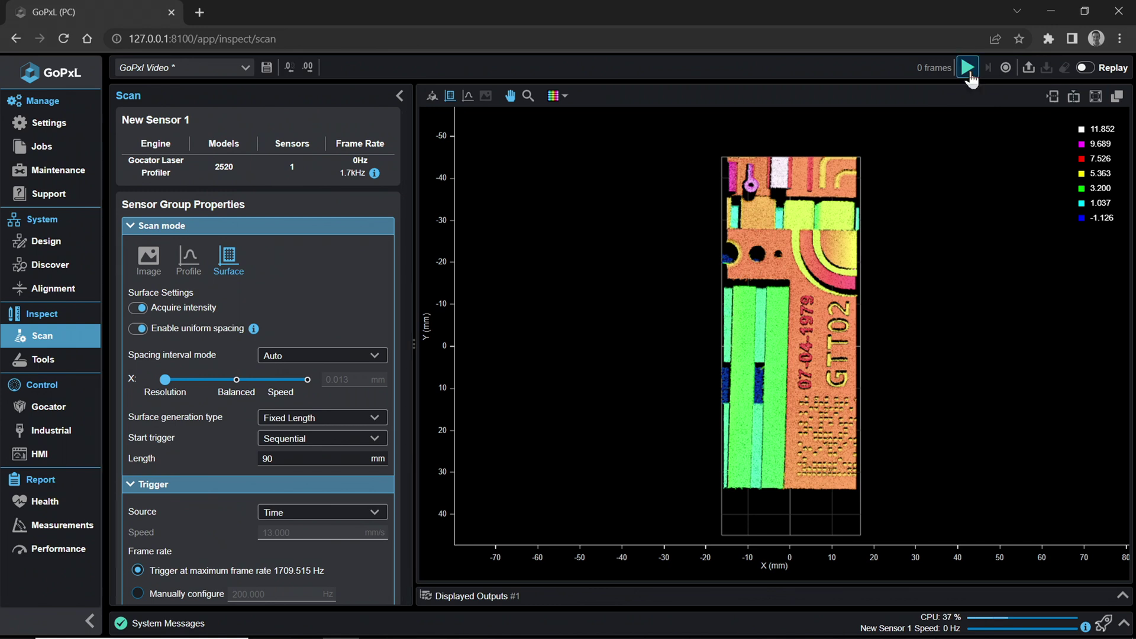
{"action": "left_click", "coordinate": [968, 68]}
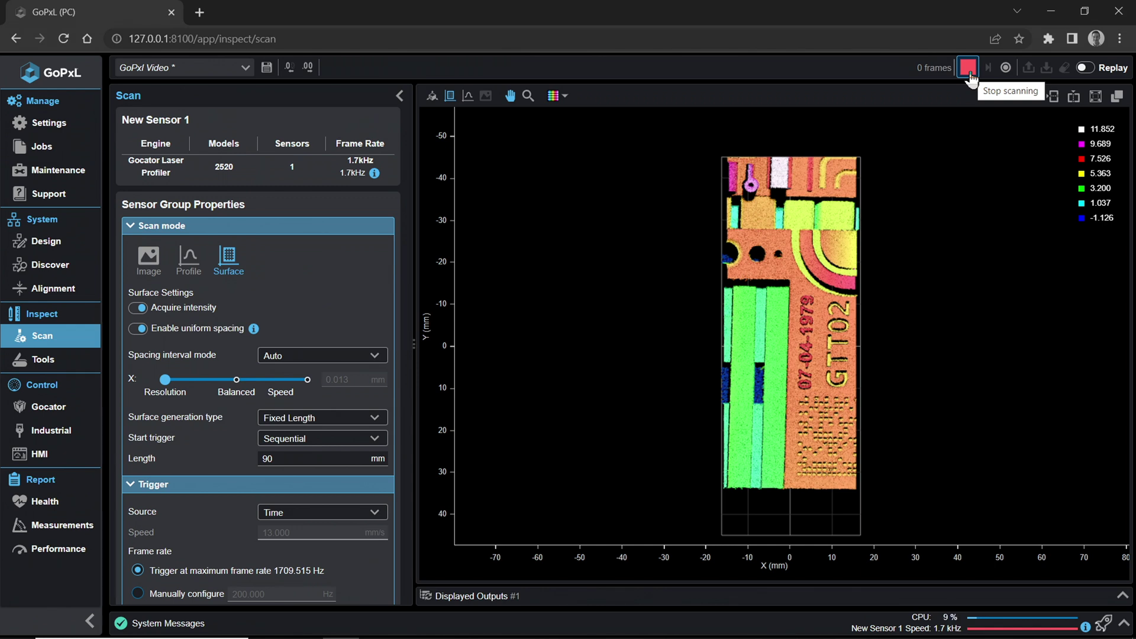
{"action": "left_click", "coordinate": [968, 68]}
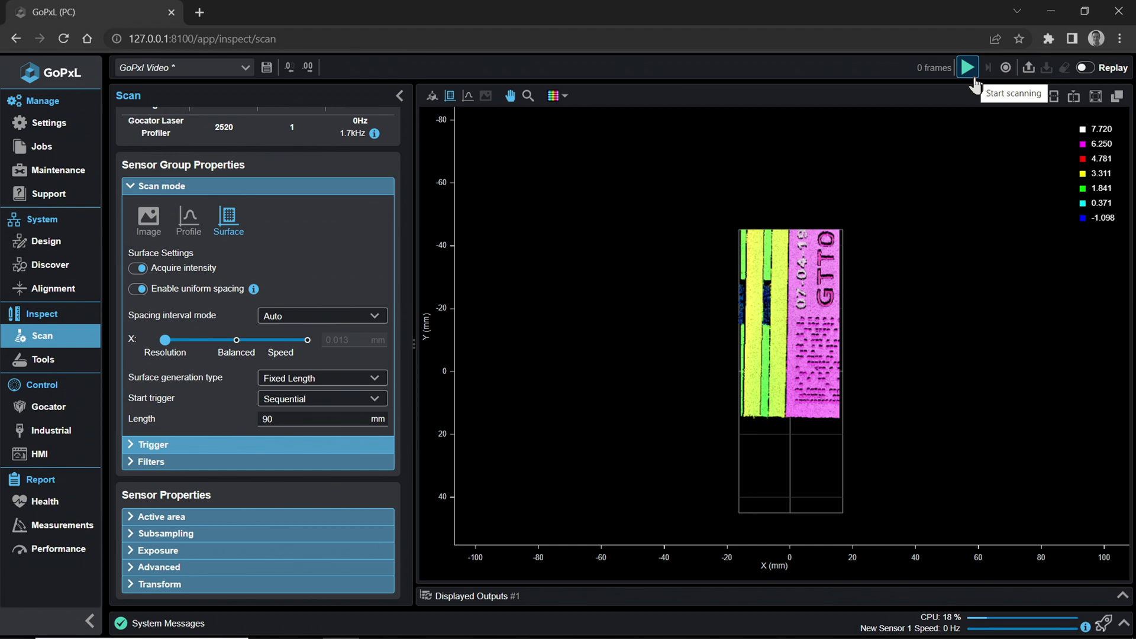
Turn on frame recording and start scanning the target again
{"action": "left_click", "coordinate": [1006, 70]}
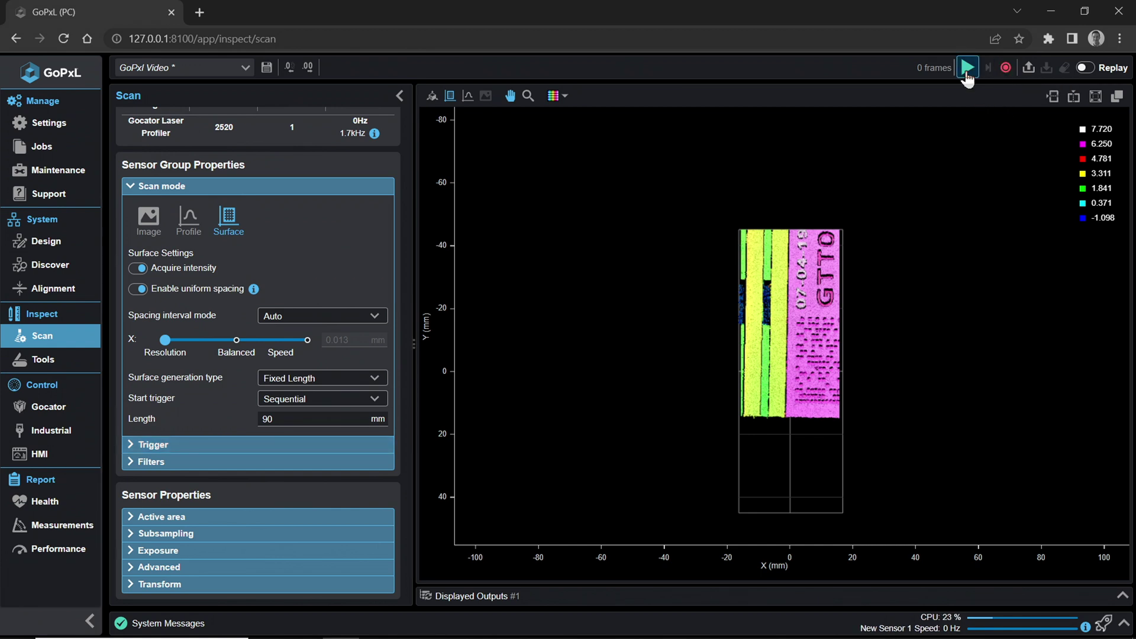
{"action": "left_click", "coordinate": [966, 74]}
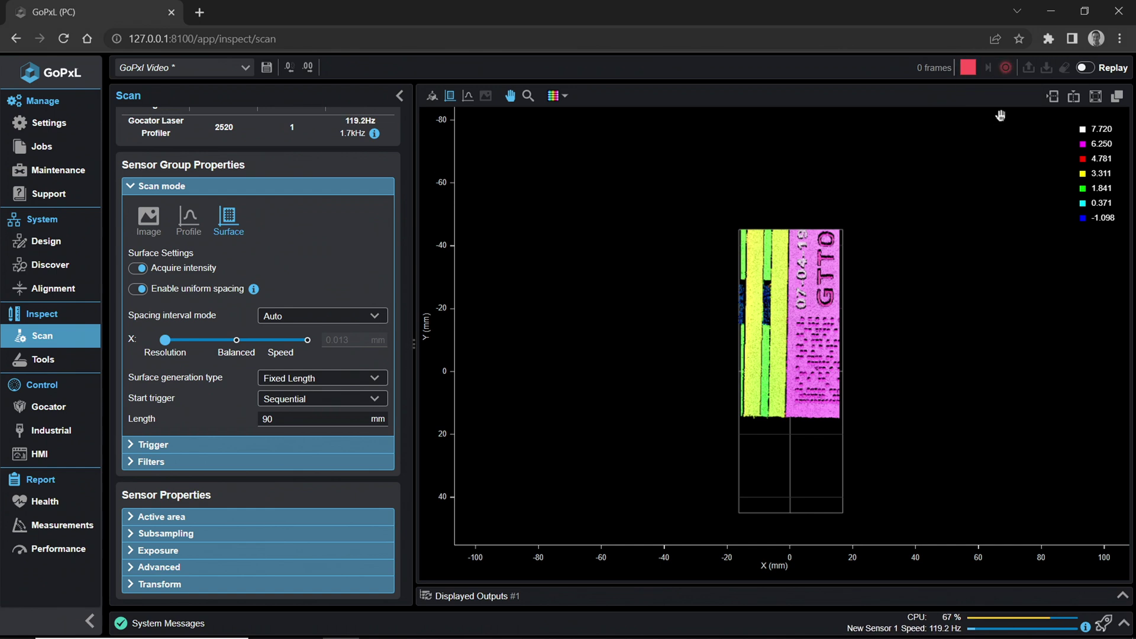